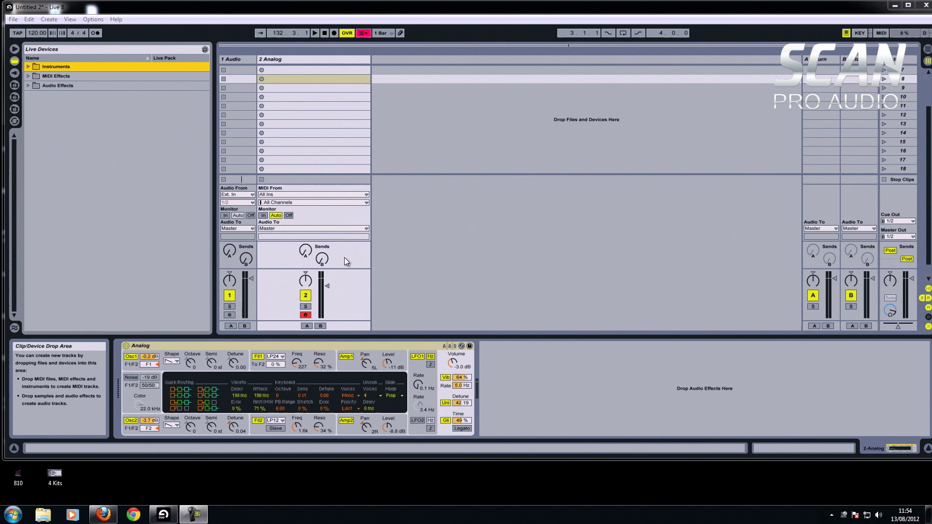
- Load the Analog Synth Lead preset Lead-10 Saws and play a test note
click(347, 346)
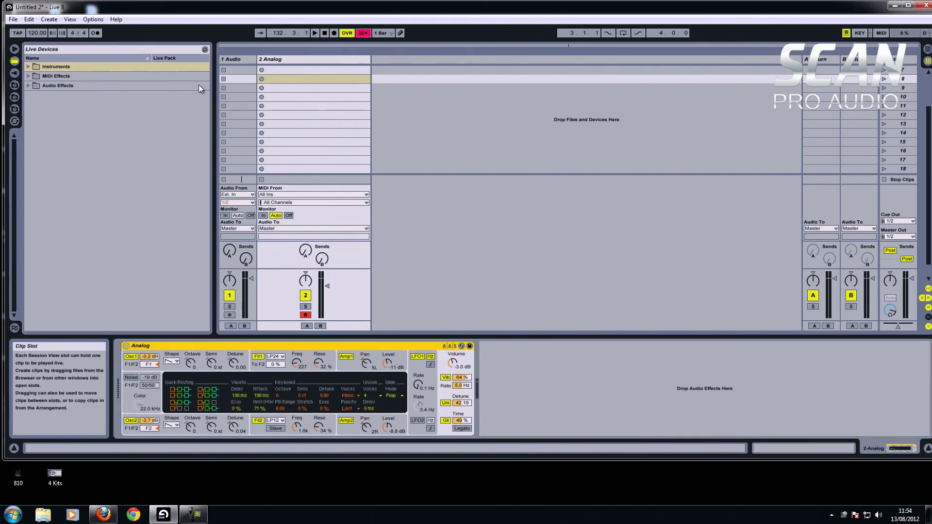
click(23, 67)
click(27, 66)
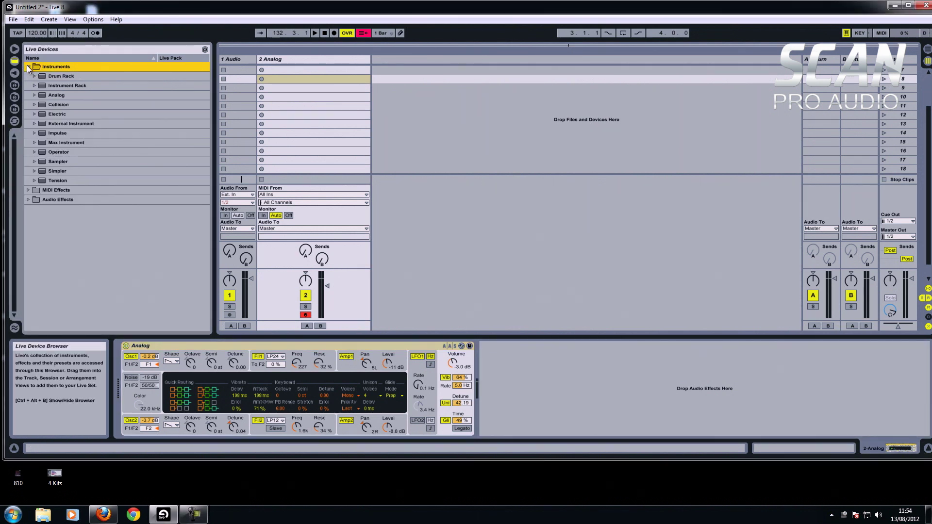
click(57, 95)
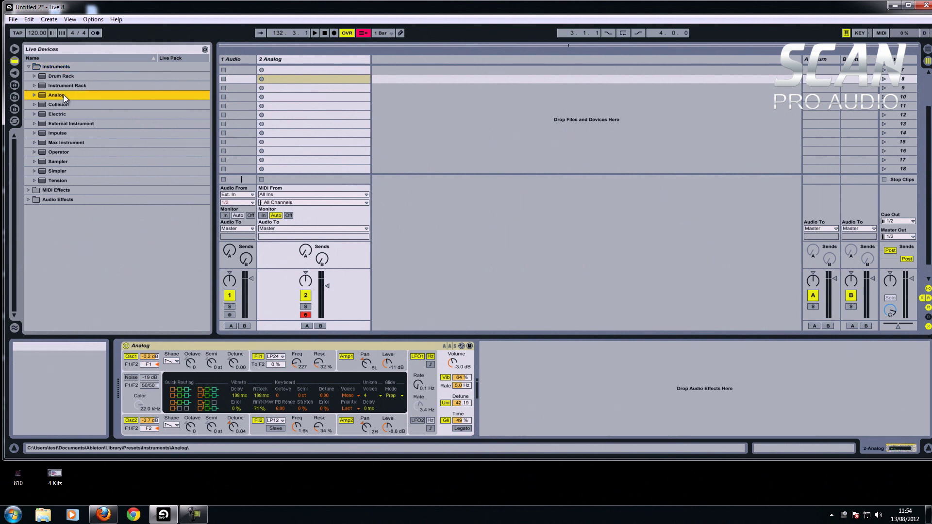
click(35, 95)
click(40, 181)
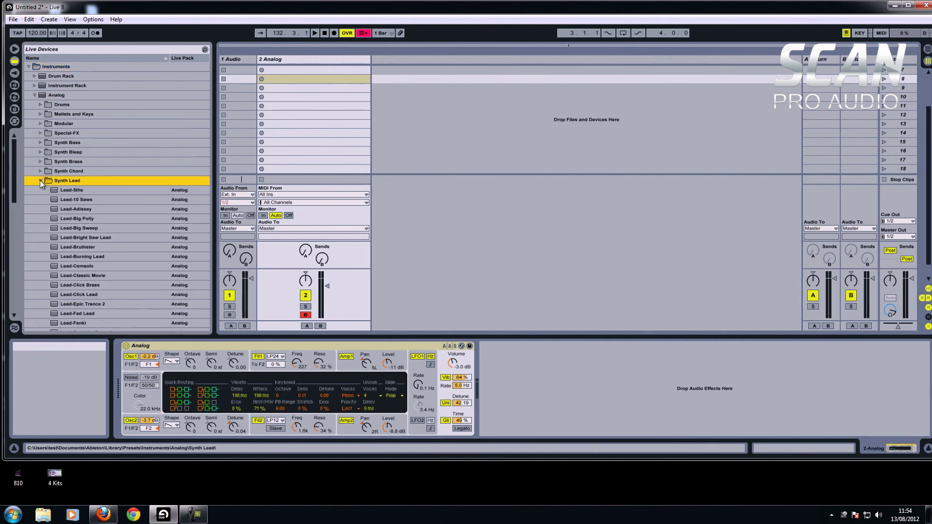
click(82, 197)
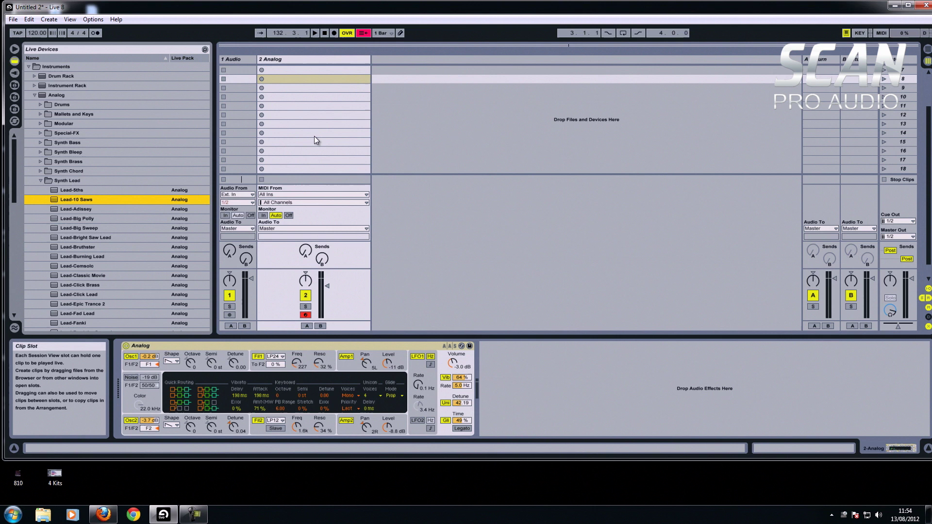
key(a)
key(a)
- Create a one-bar clip on track 2 and draw C3, D#3, G3 notes lengthened across the bar
double_click(292, 79)
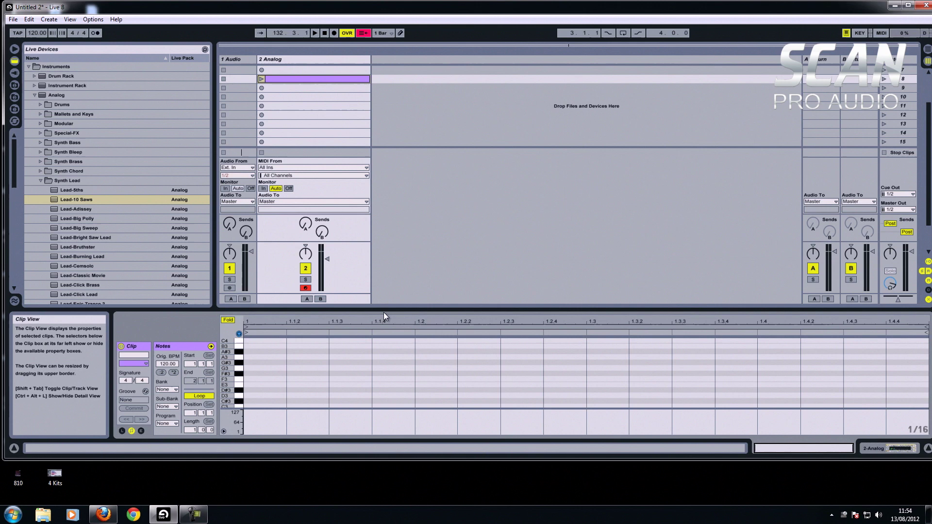
drag(392, 311, 395, 207)
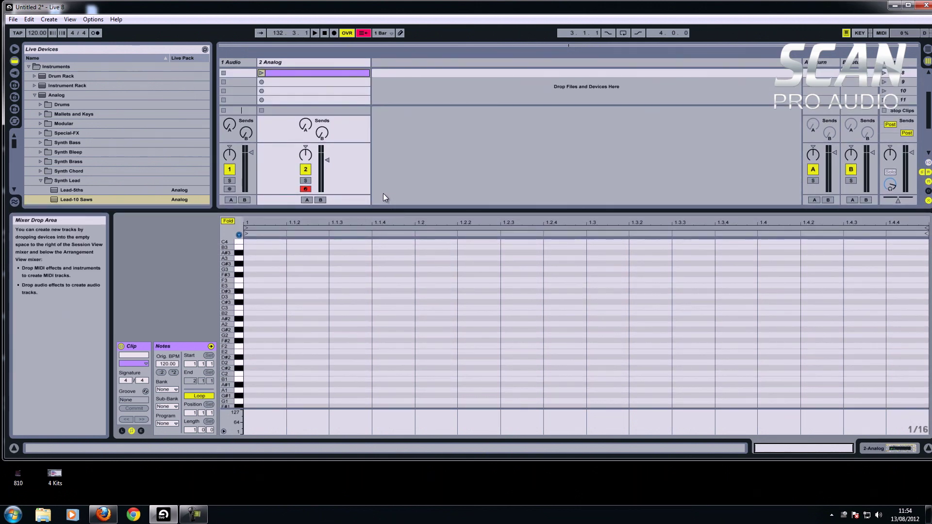
double_click(254, 307)
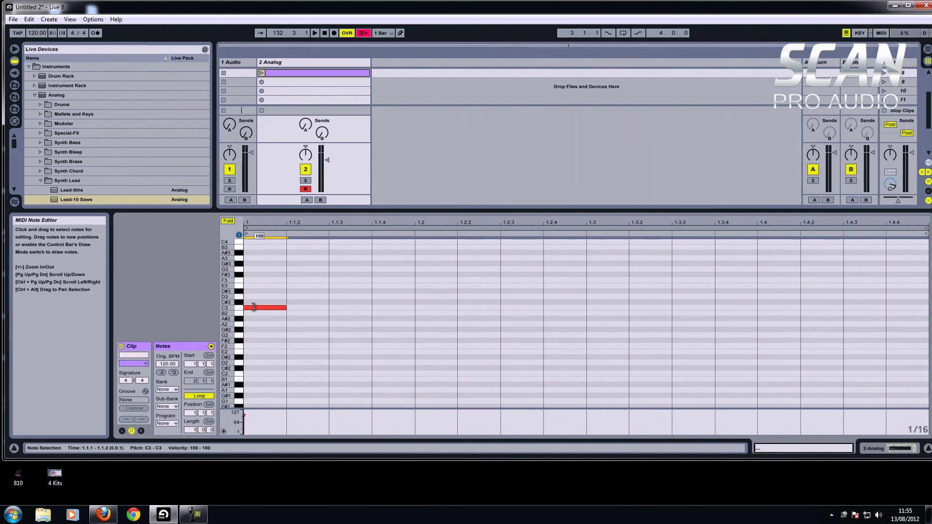
click(272, 296)
double_click(249, 290)
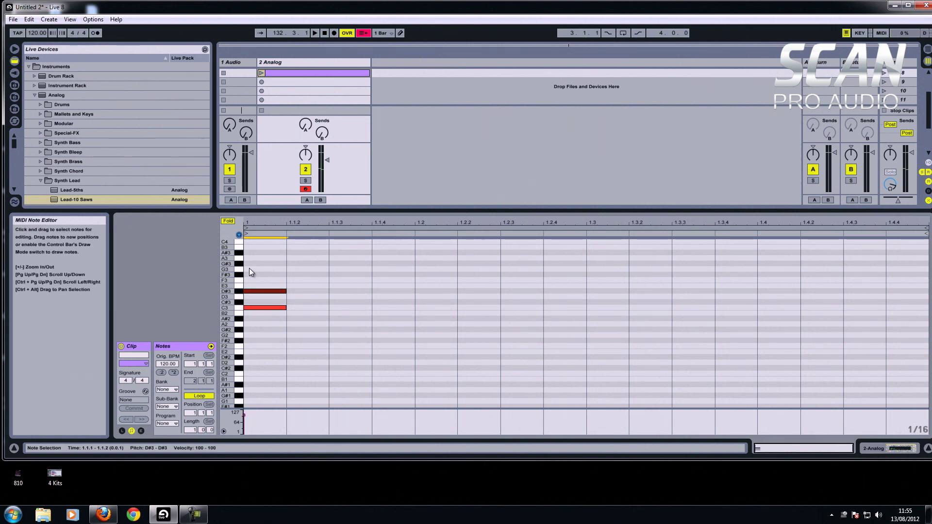
double_click(249, 269)
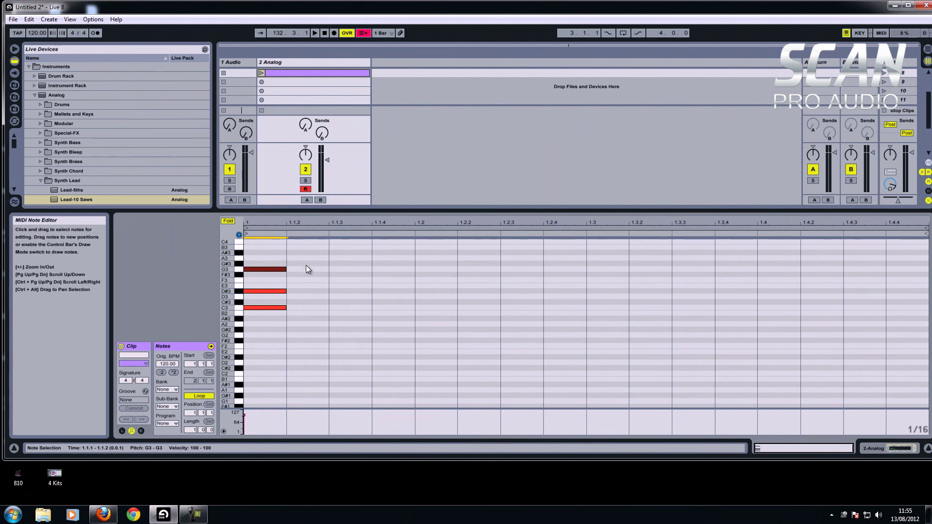
drag(300, 259, 263, 342)
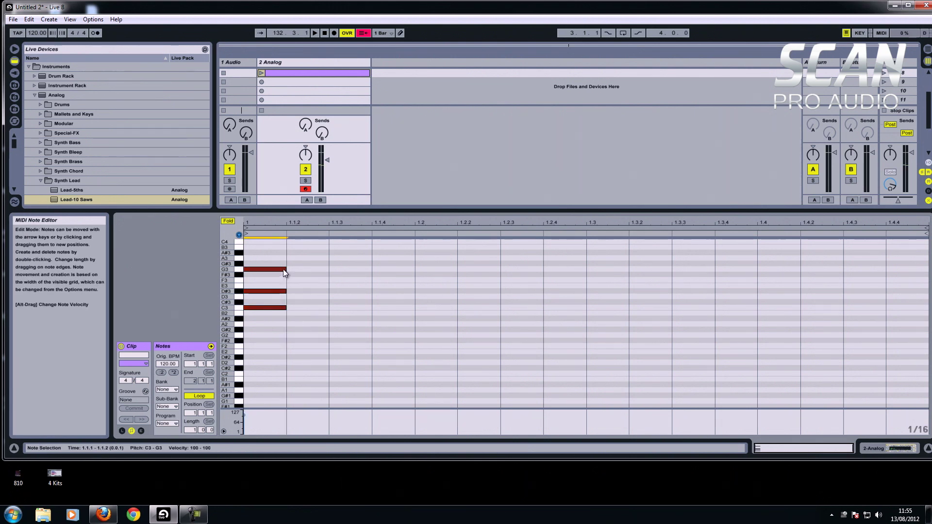
drag(285, 269, 923, 259)
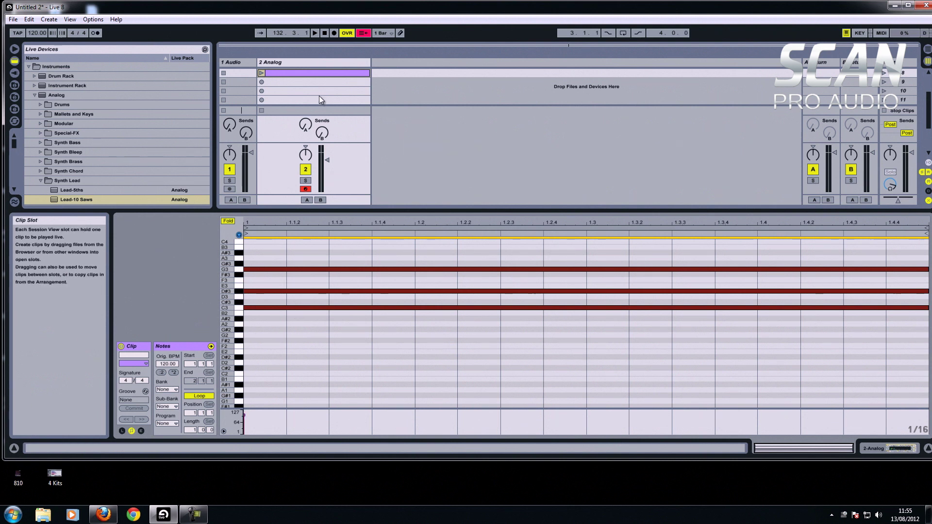
- Launch the C-minor chord clip so it loops and audition its G3 notes
click(261, 72)
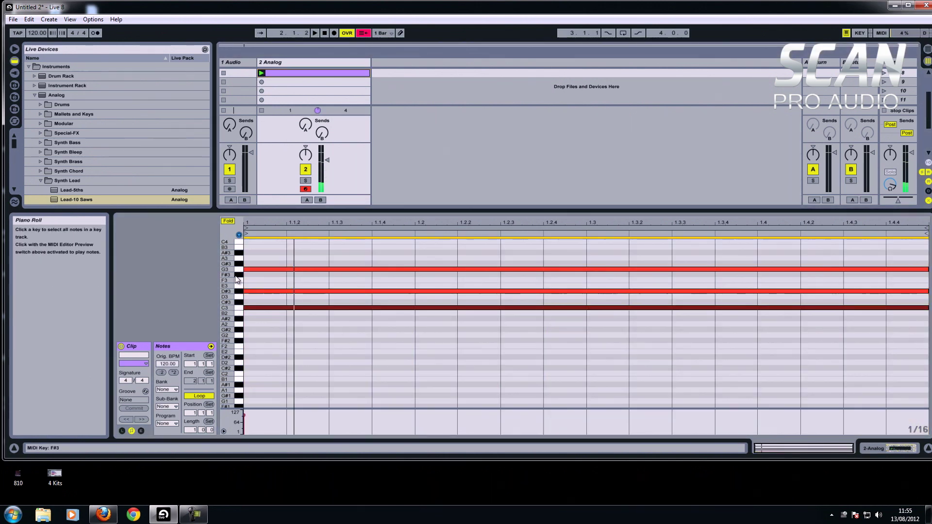
click(238, 269)
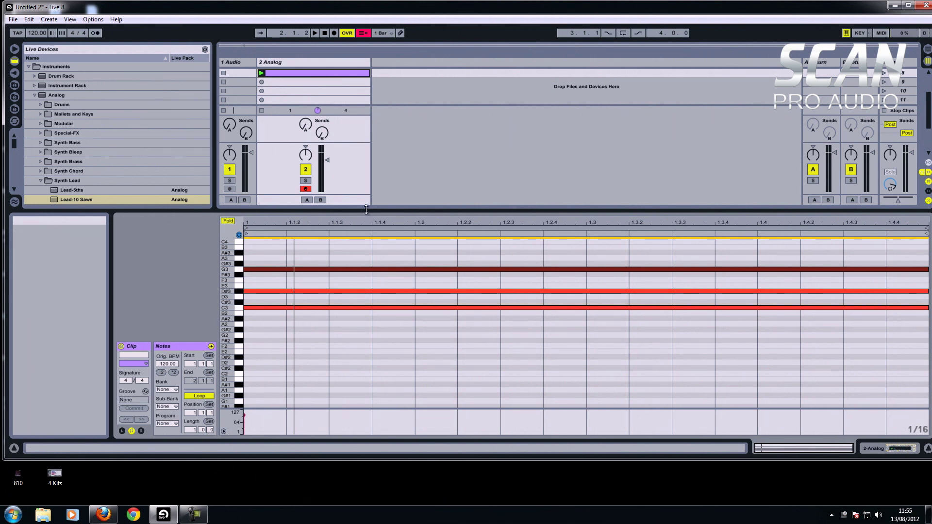
drag(366, 209, 368, 291)
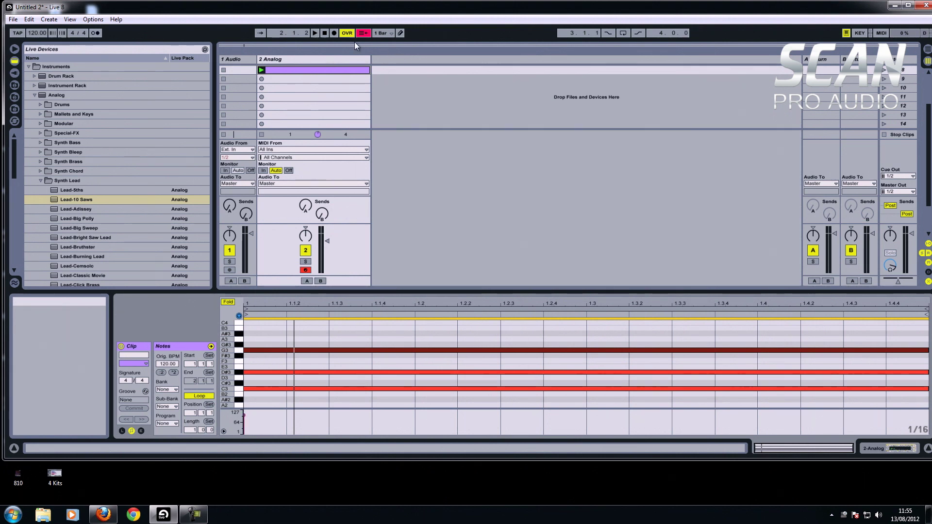
- Select the 2 Analog track and collapse the Synth Lead preset folder
click(294, 58)
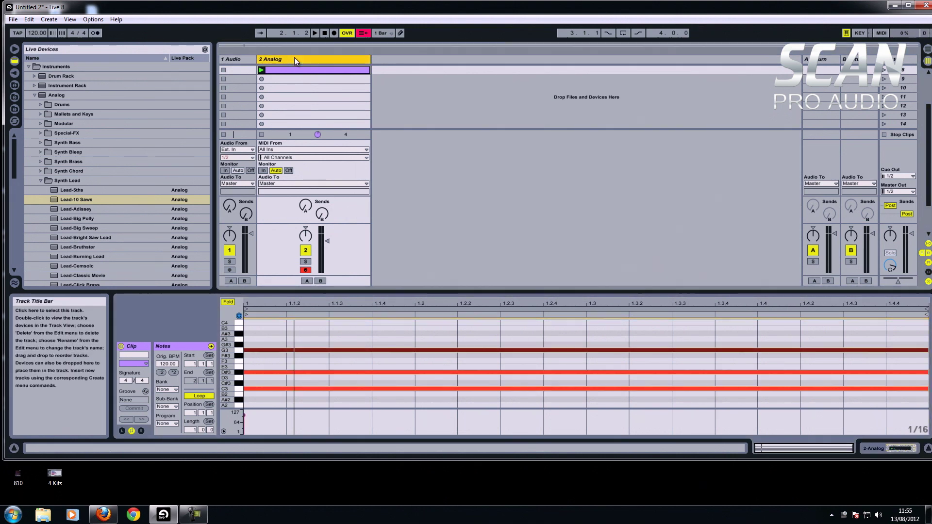
click(40, 180)
click(286, 349)
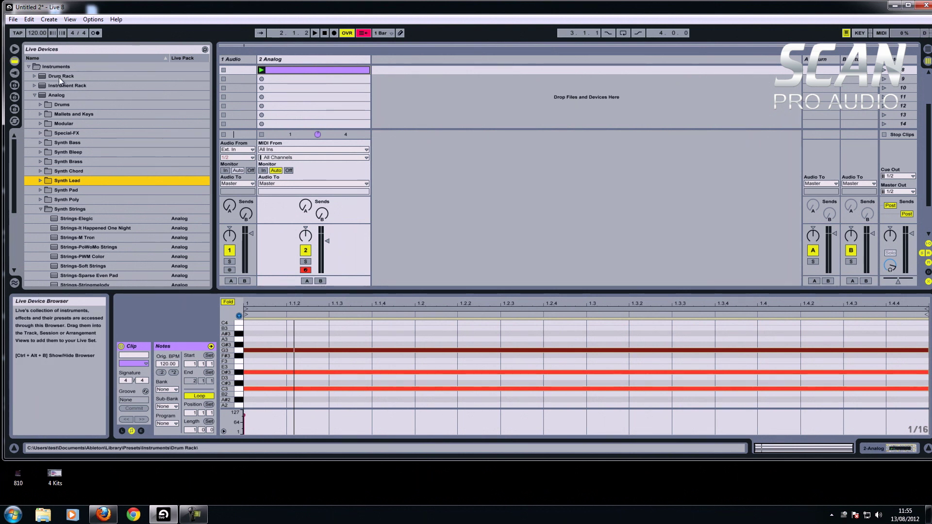
- Insert the Arpeggiator MIDI effect ahead of the Analog synth on the 2 Analog track
click(29, 66)
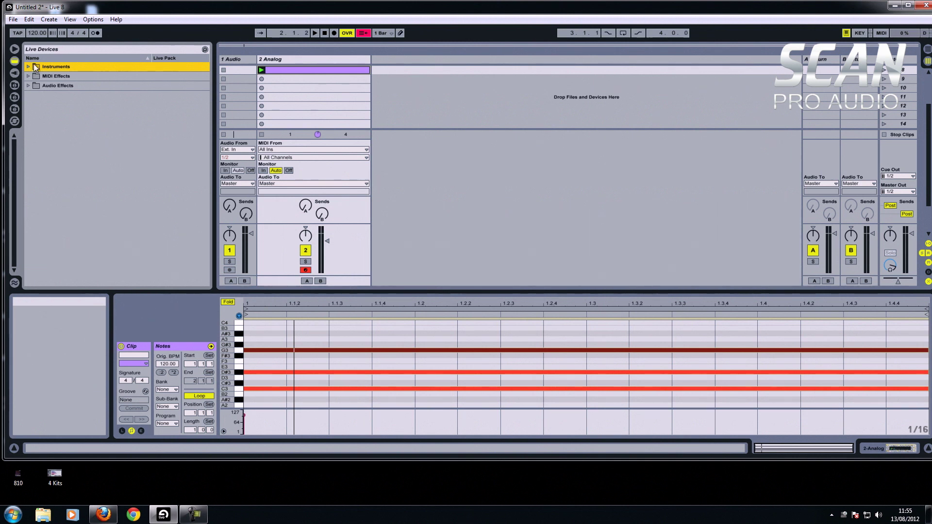
click(28, 76)
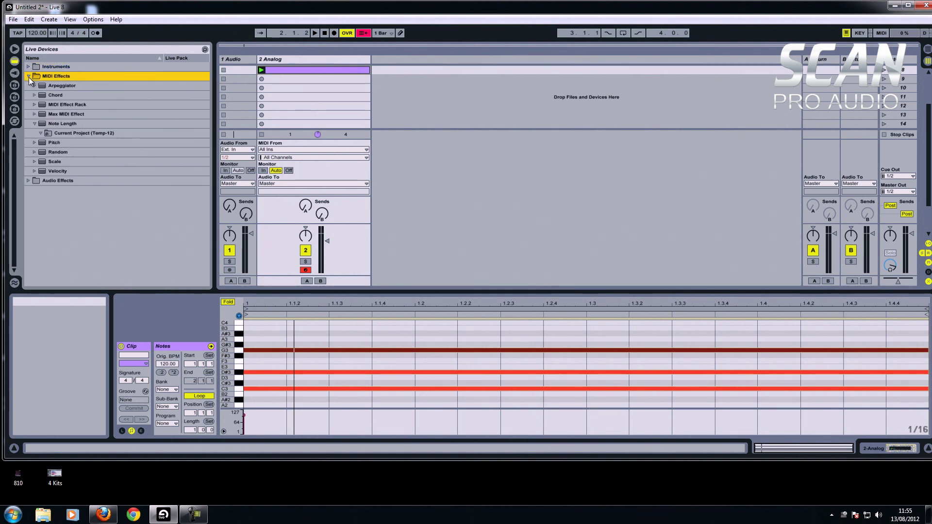
click(52, 86)
click(284, 61)
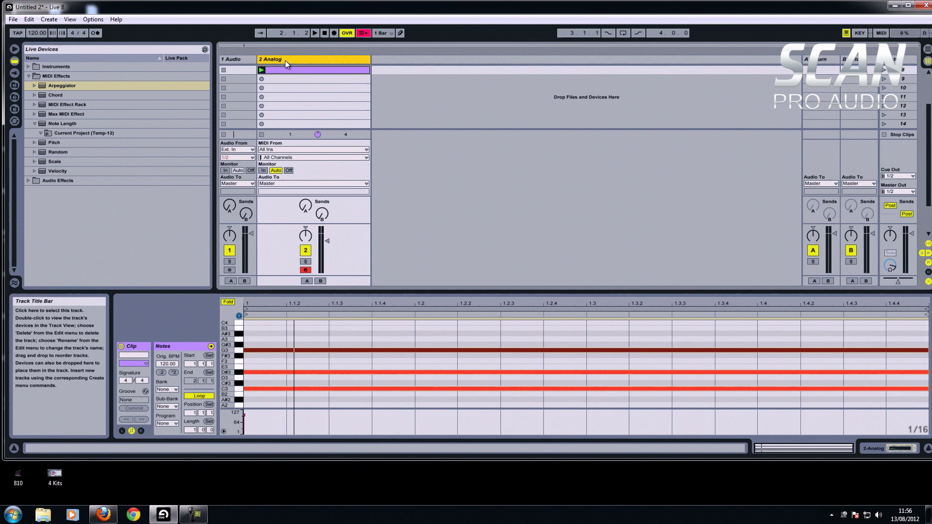
double_click(285, 60)
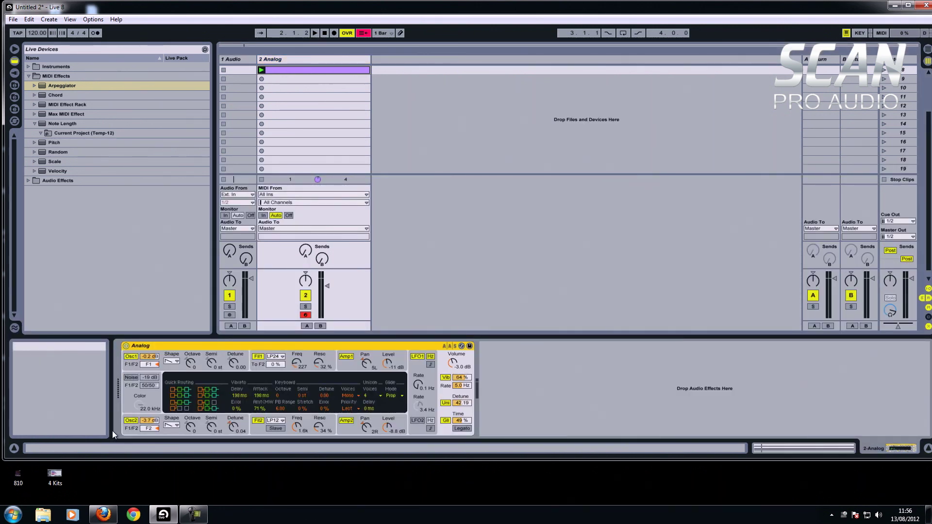
click(63, 85)
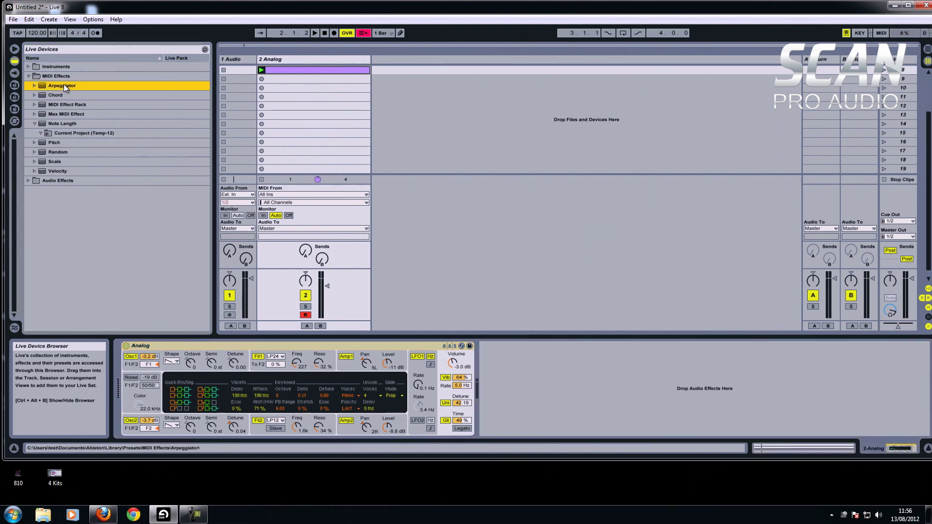
drag(63, 85, 122, 376)
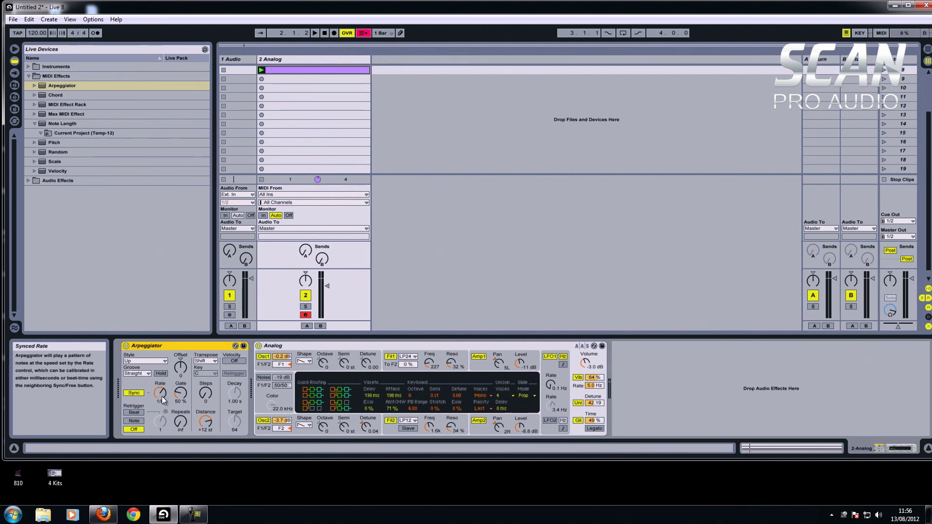
- Play the chord clip through the Arpeggiator, then stop it and show track 2's devices
click(261, 70)
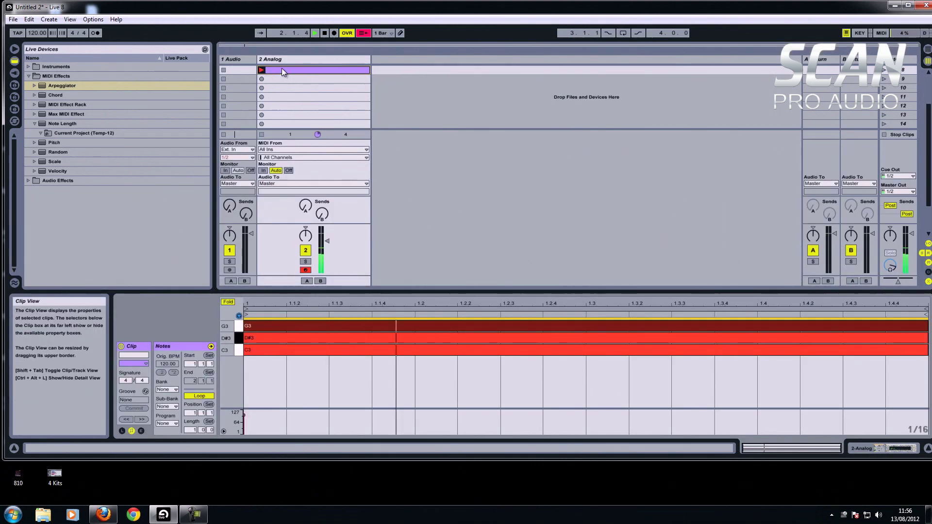
double_click(280, 68)
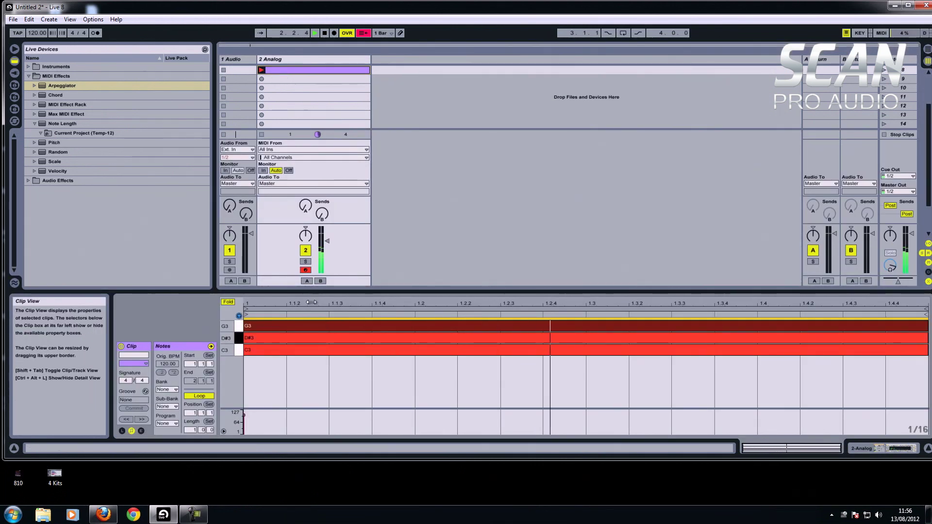
click(263, 135)
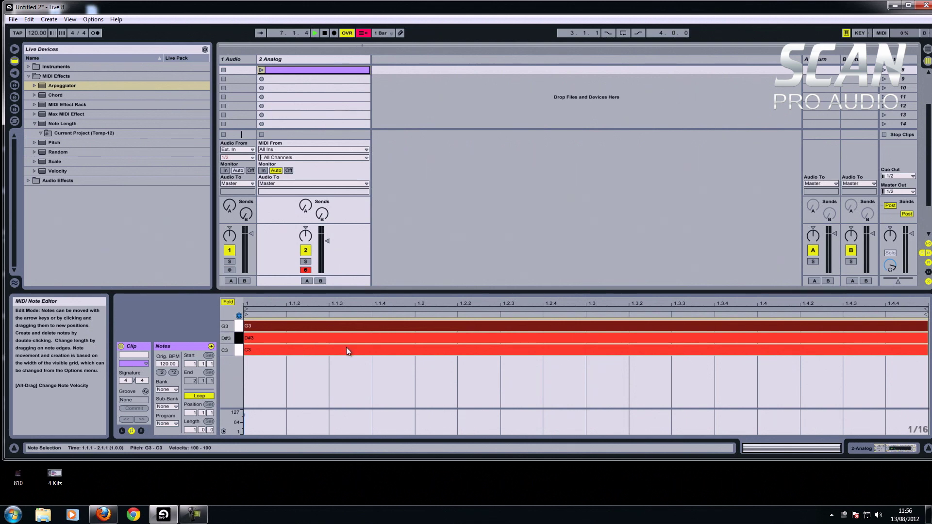
double_click(302, 61)
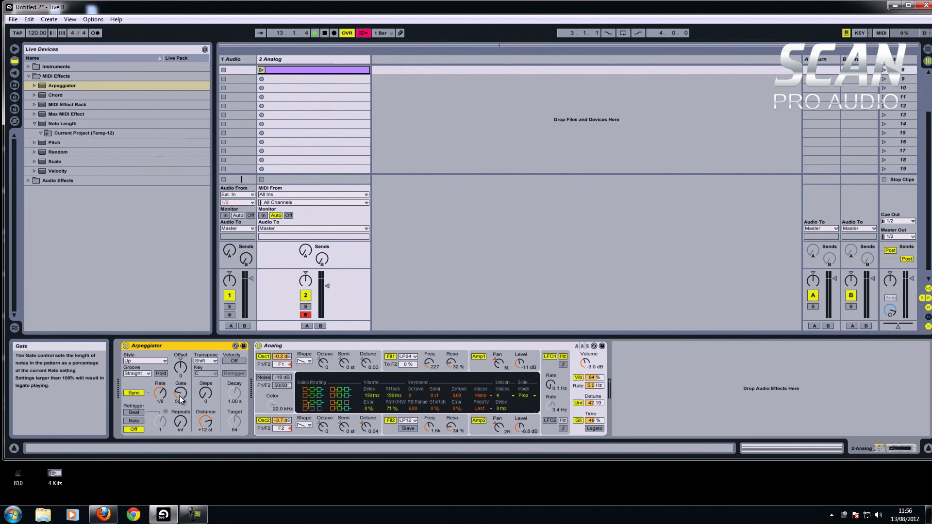
- Relaunch the clip and adjust the Arpeggiator Gate, settling it at 20 %
drag(180, 396, 180, 397)
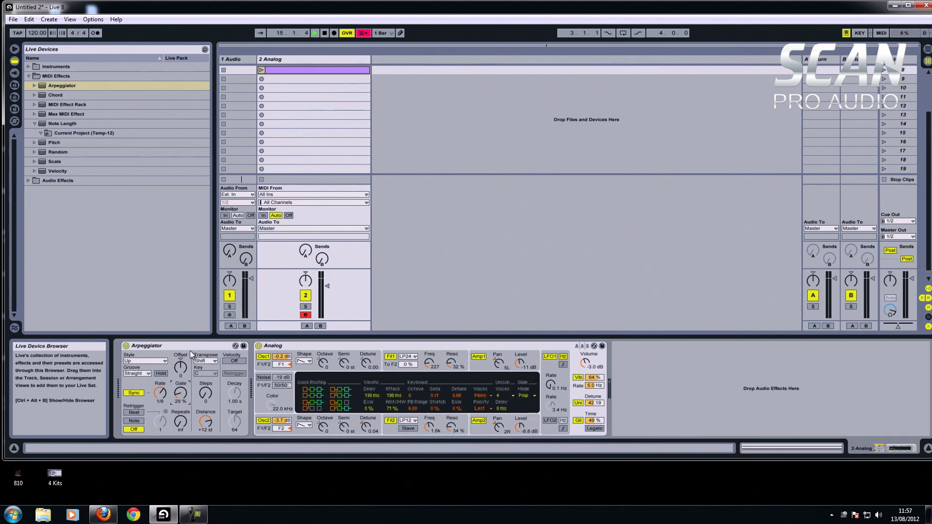
drag(173, 395, 180, 387)
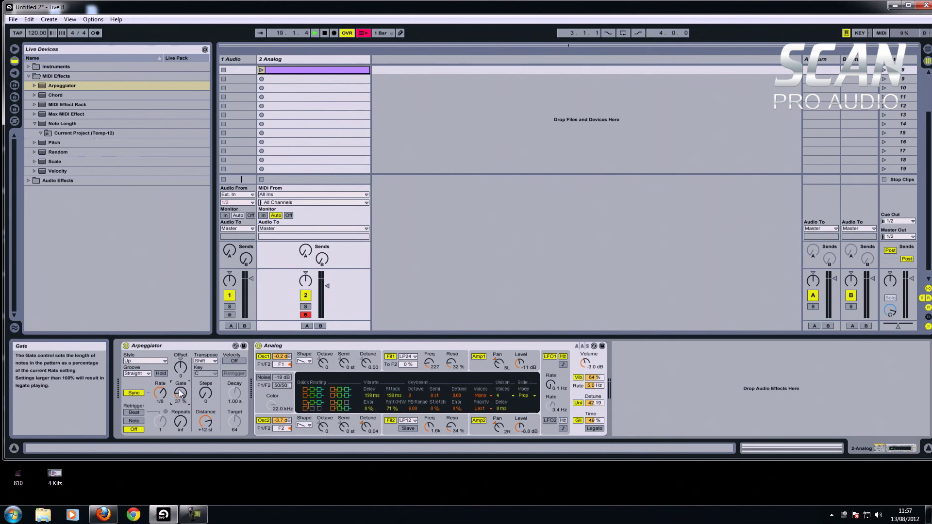
click(262, 69)
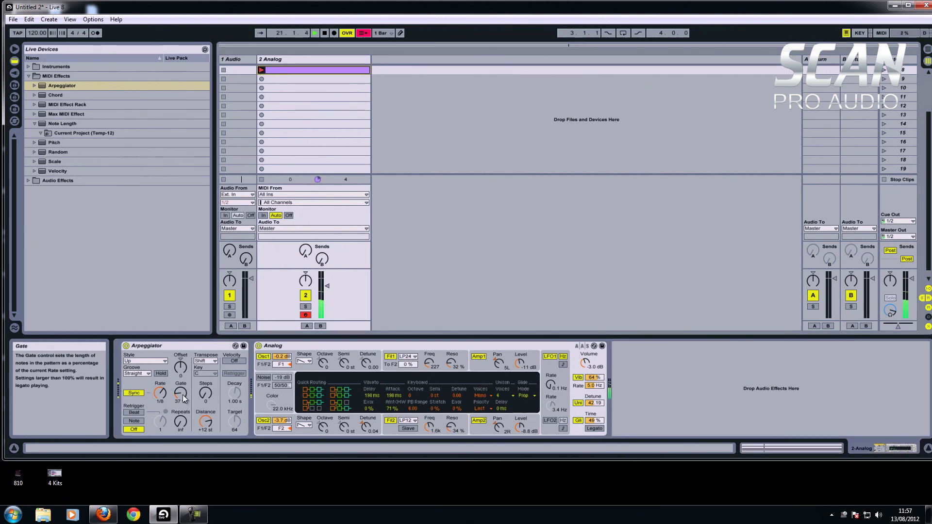
mouse_move(182, 394)
mouse_down()
mouse_move(183, 383)
mouse_move(182, 395)
mouse_up()
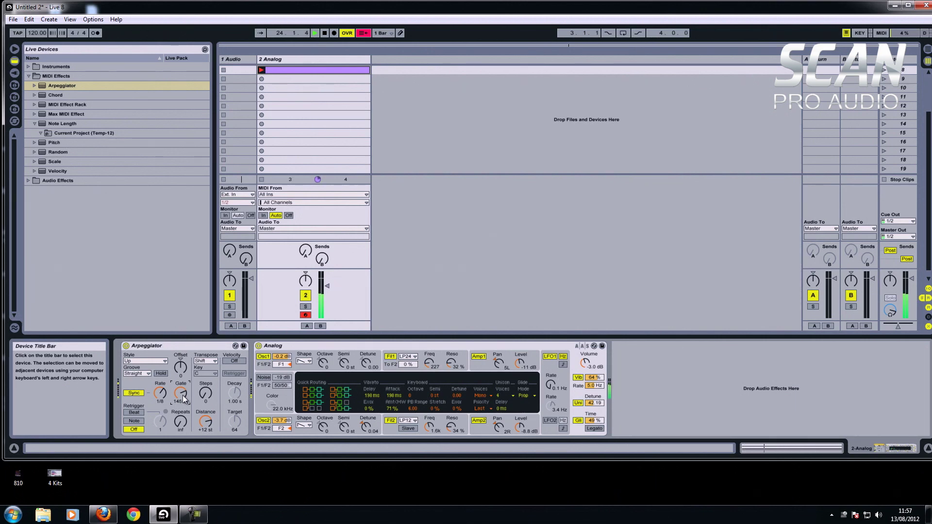
click(325, 290)
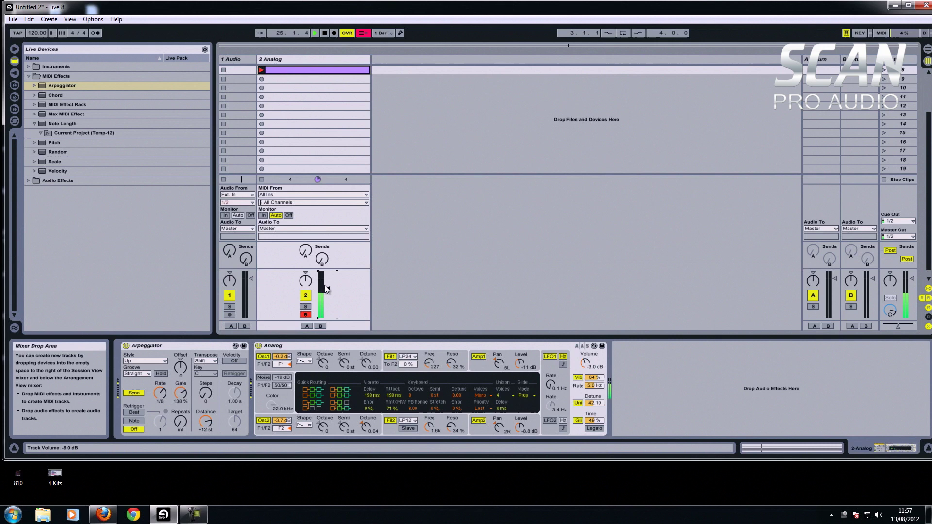
click(184, 396)
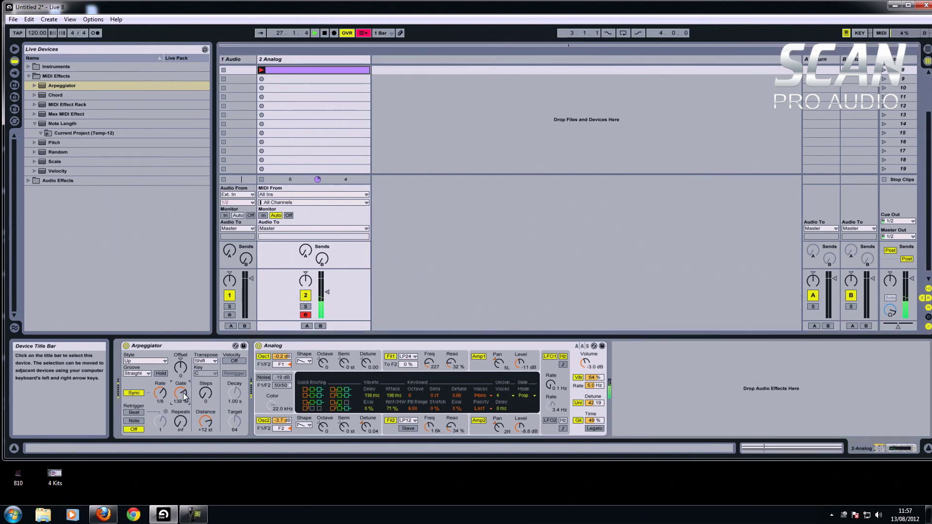
scroll(183, 392, down, 3)
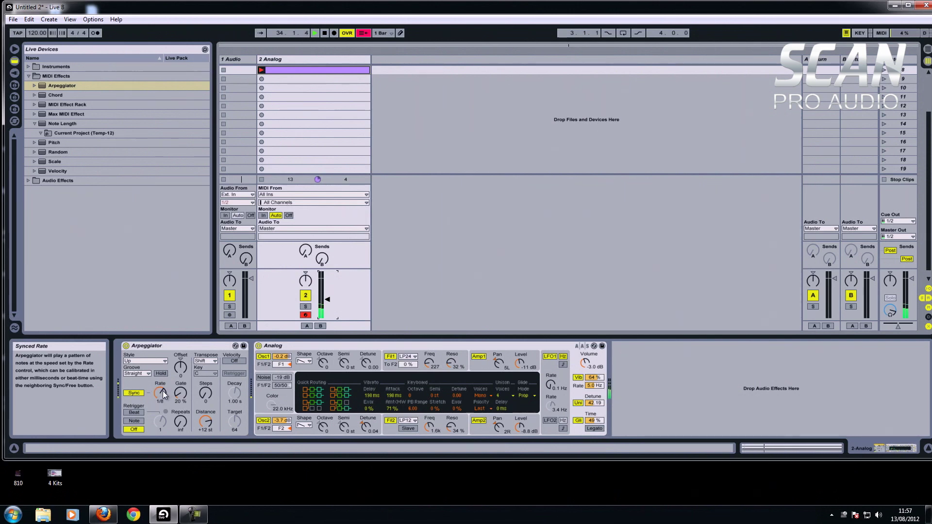
- Set the Arpeggiator rate to 1/12, raise track 2's volume, and reopen the clip's notes
drag(162, 394, 183, 394)
scroll(324, 299, up, 5)
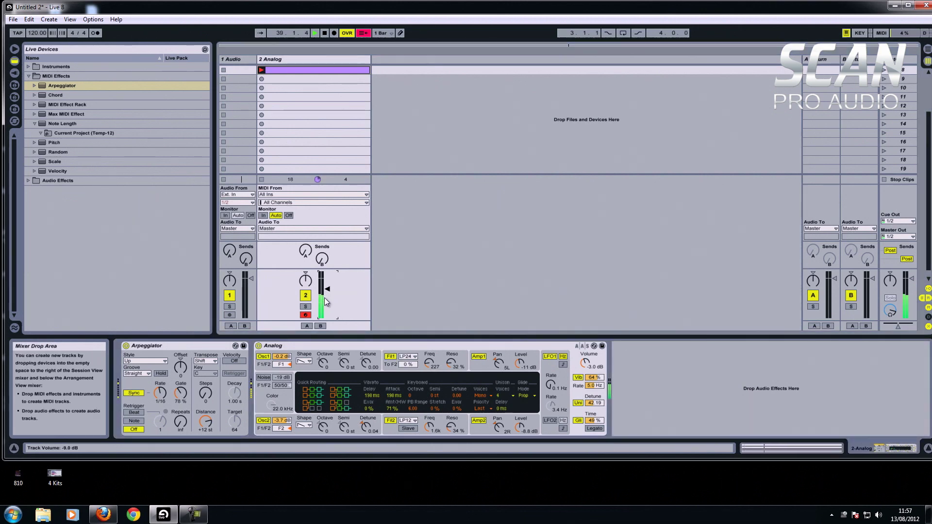
scroll(324, 301, up, 1)
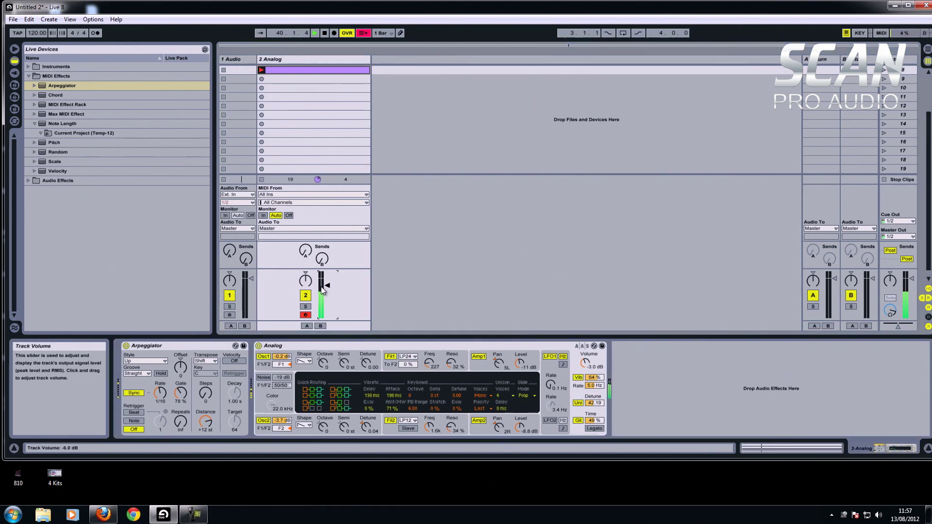
double_click(297, 69)
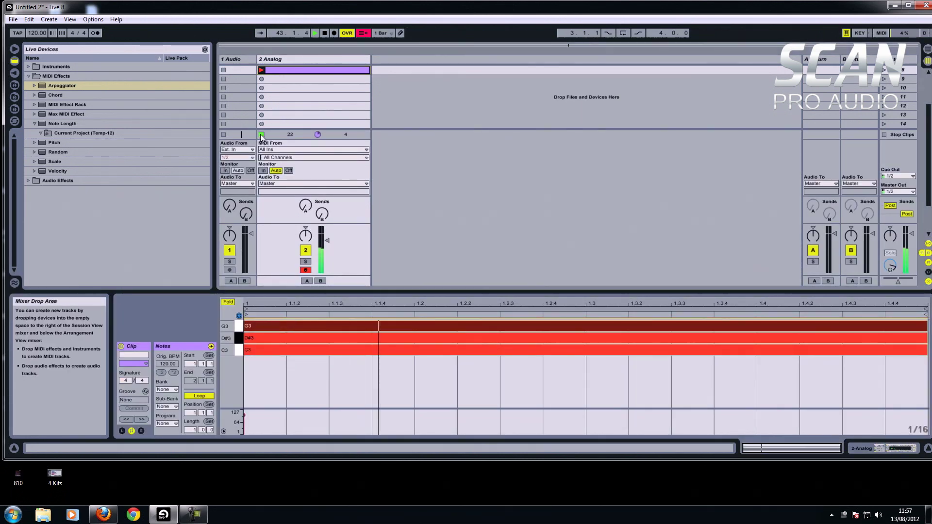
- Show track 2's devices and try the Down and Up & Down arpeggio styles
click(306, 59)
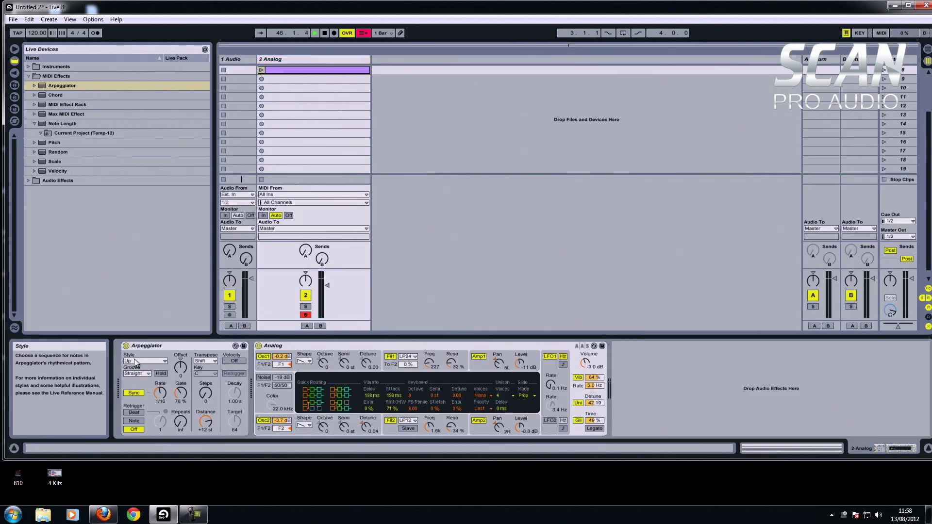
click(165, 360)
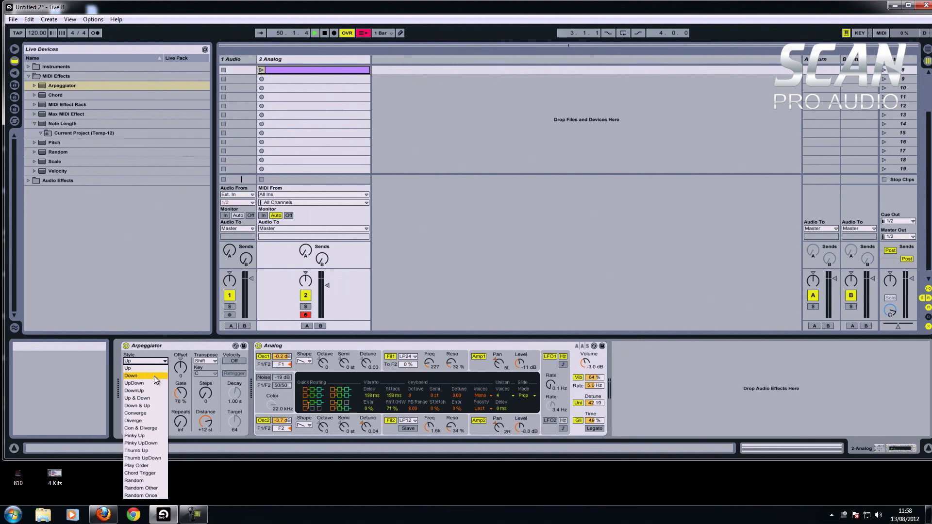
click(262, 69)
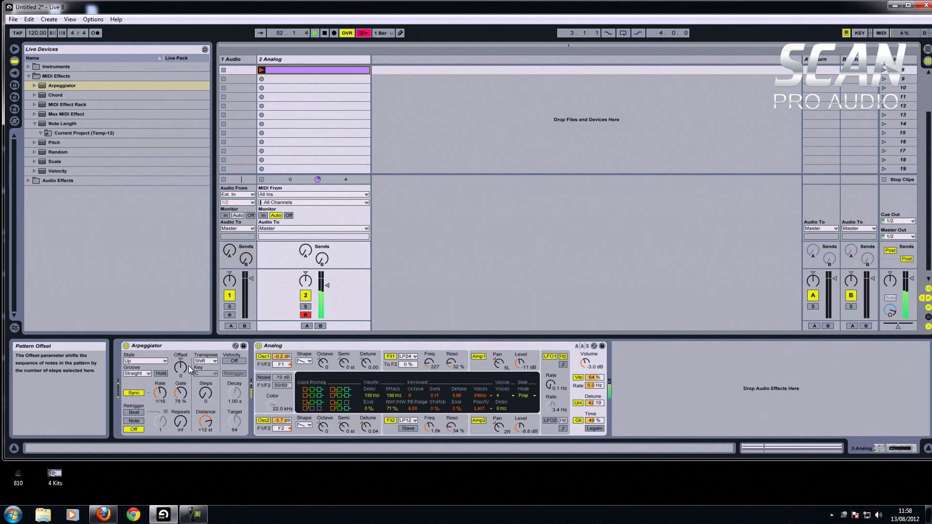
click(145, 361)
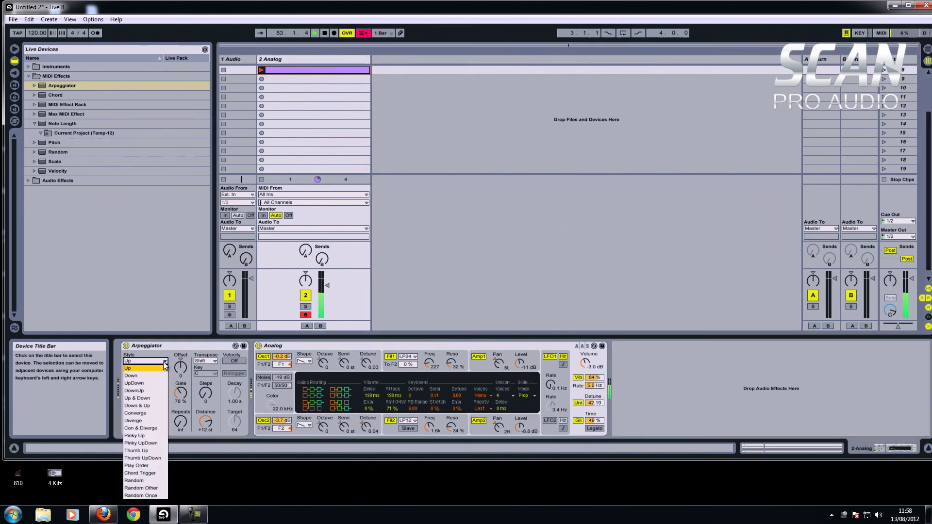
click(145, 375)
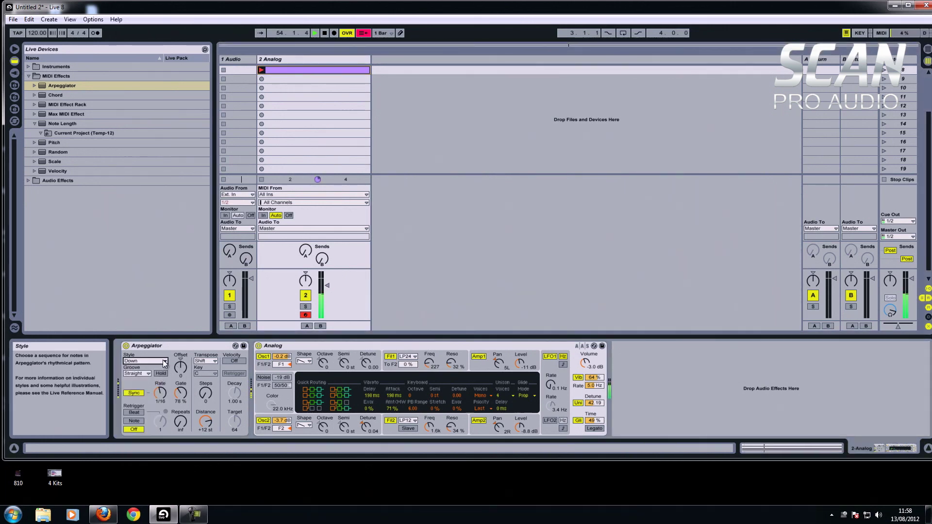
click(164, 360)
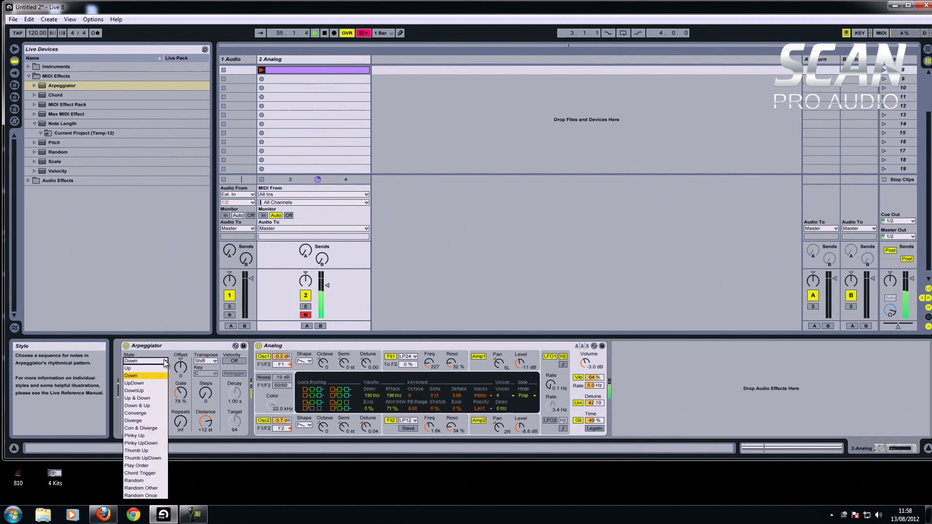
click(156, 397)
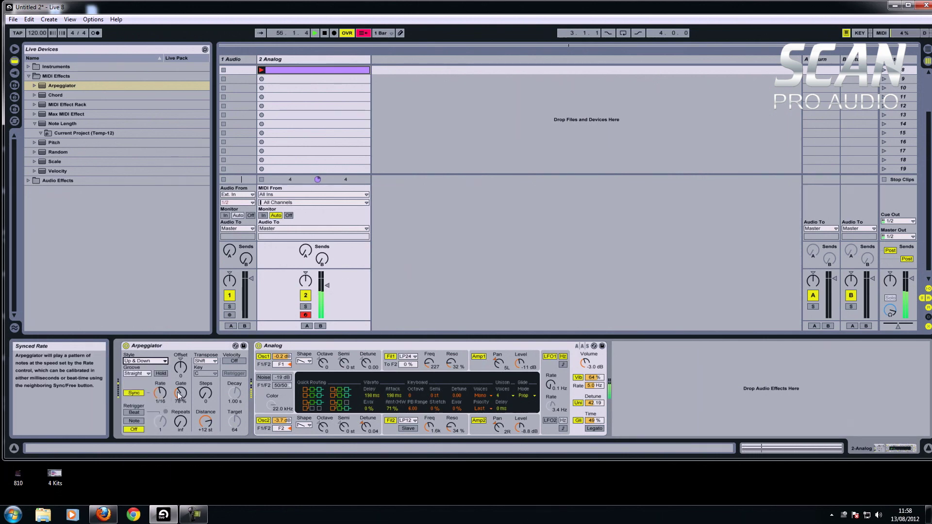
- Lower the Gate to 25 % and, after trying Converge, settle on the UpDown style
drag(180, 391, 180, 391)
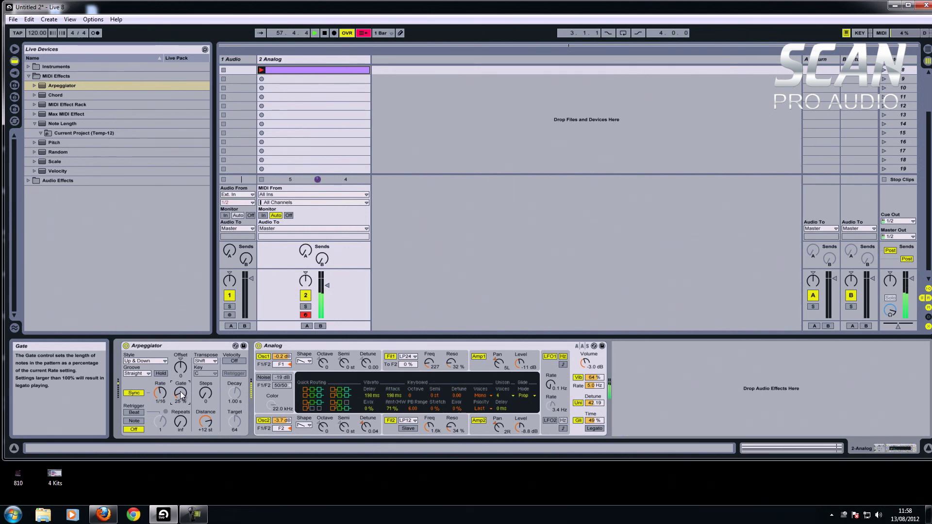
click(162, 362)
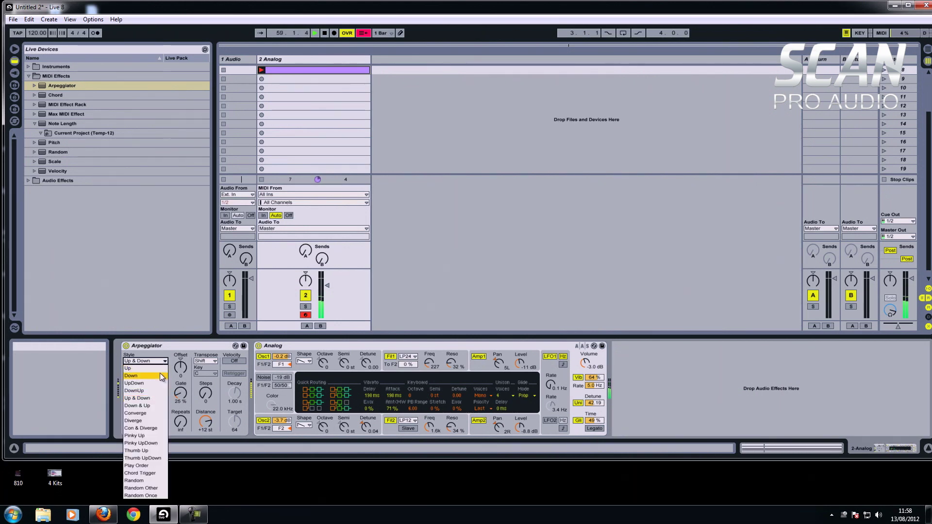
click(149, 413)
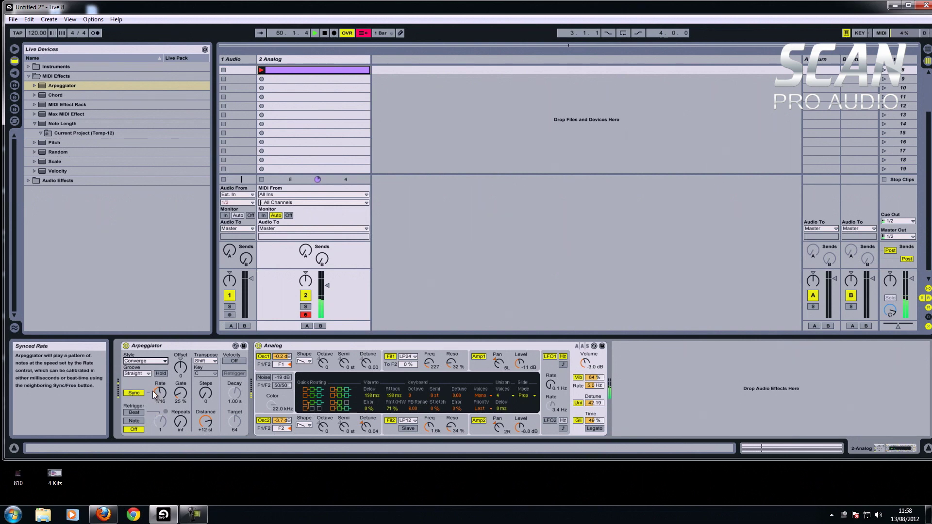
click(160, 363)
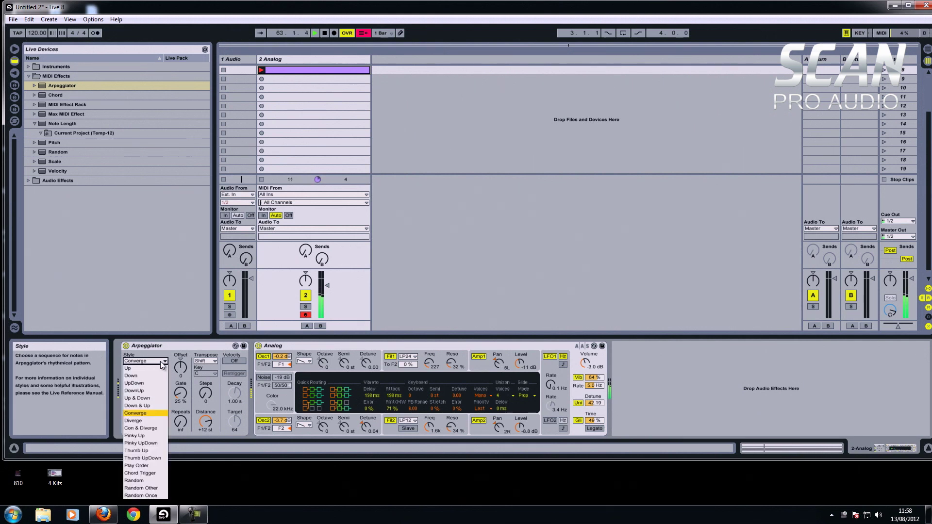
click(153, 383)
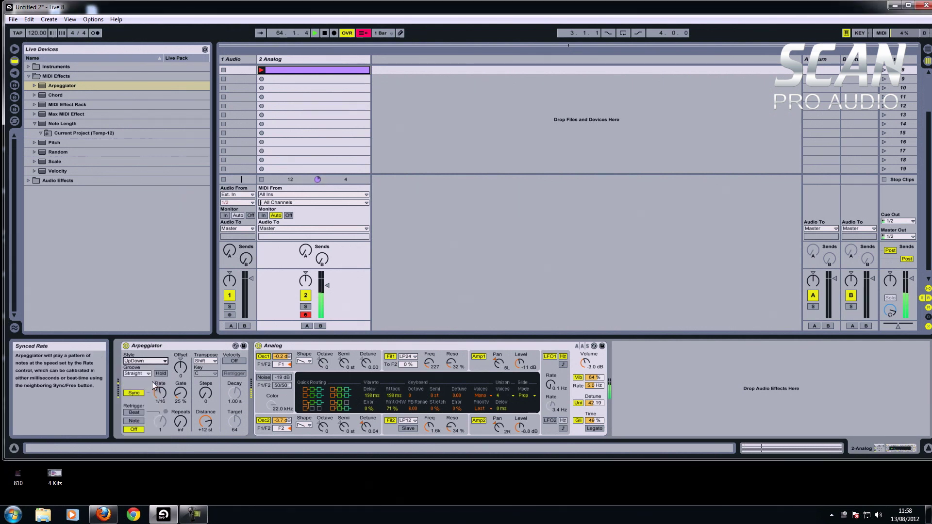
- Apply the Swing 16 groove, set the rate to 1/8 and raise the Gate to 75 %
click(143, 374)
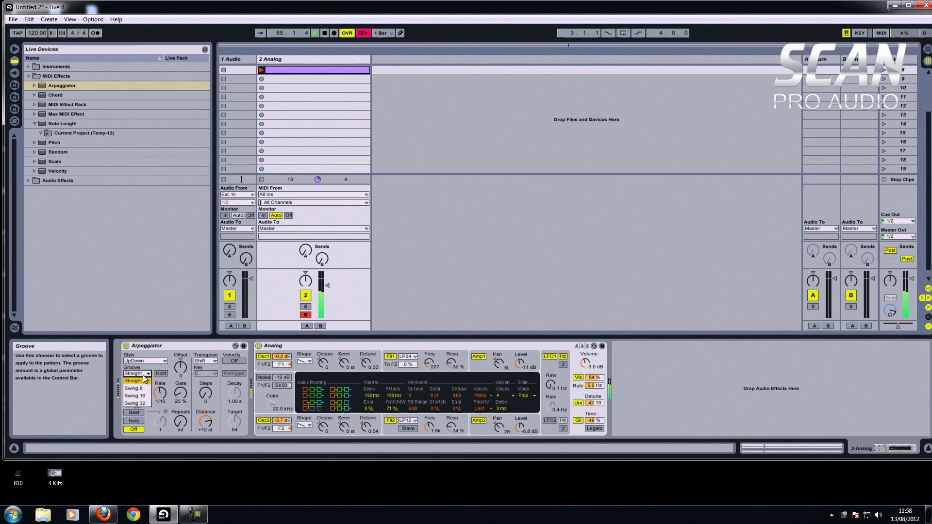
click(142, 393)
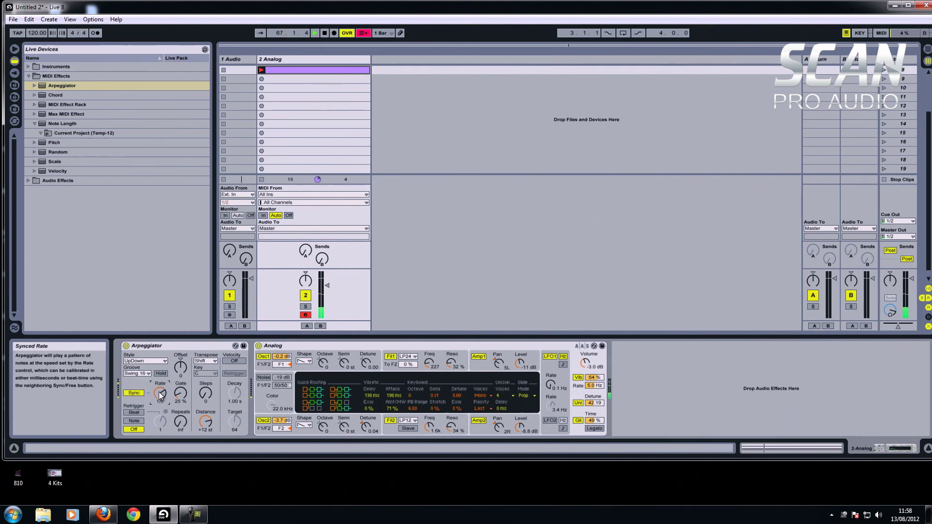
click(158, 392)
scroll(160, 394, up, 1)
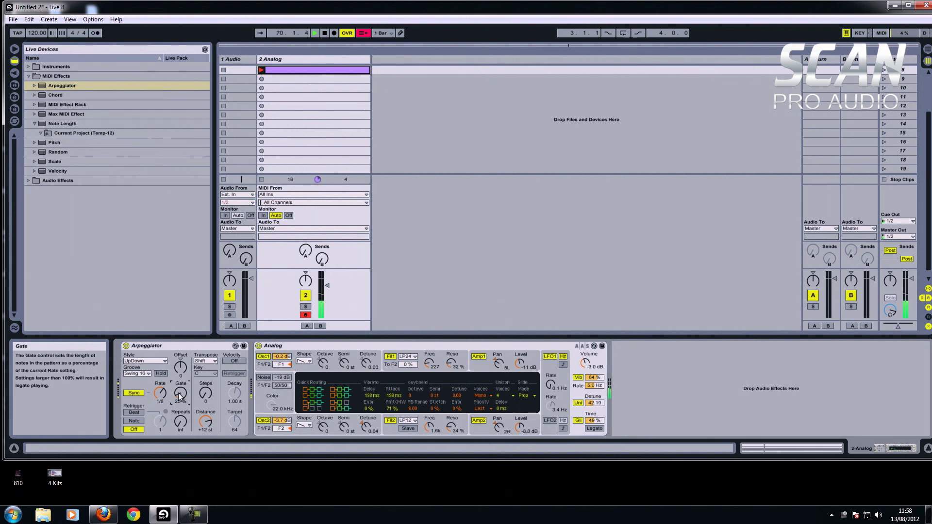
drag(179, 394, 161, 389)
click(161, 393)
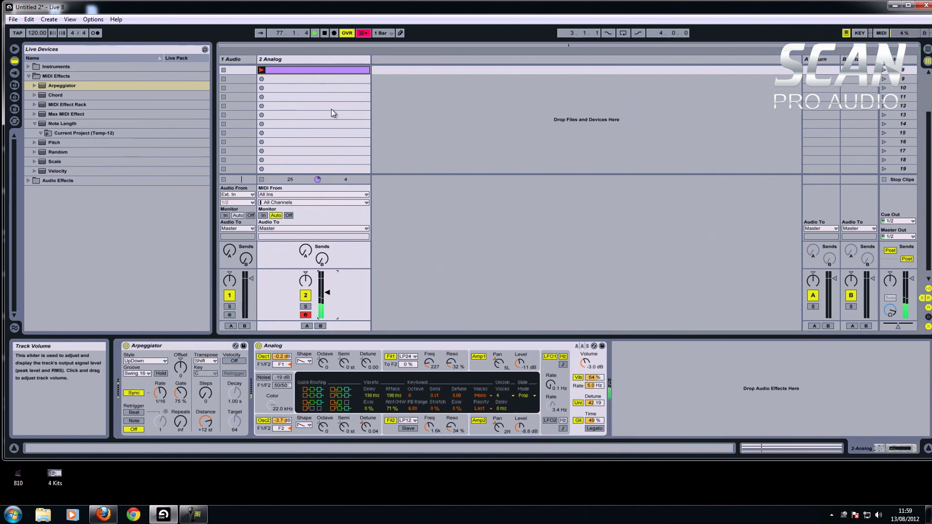
- Relaunch the chord clip with the TH3_127_WITHKICKS_02.wav loop previewing, then focus the Arpeggiator rate
click(324, 33)
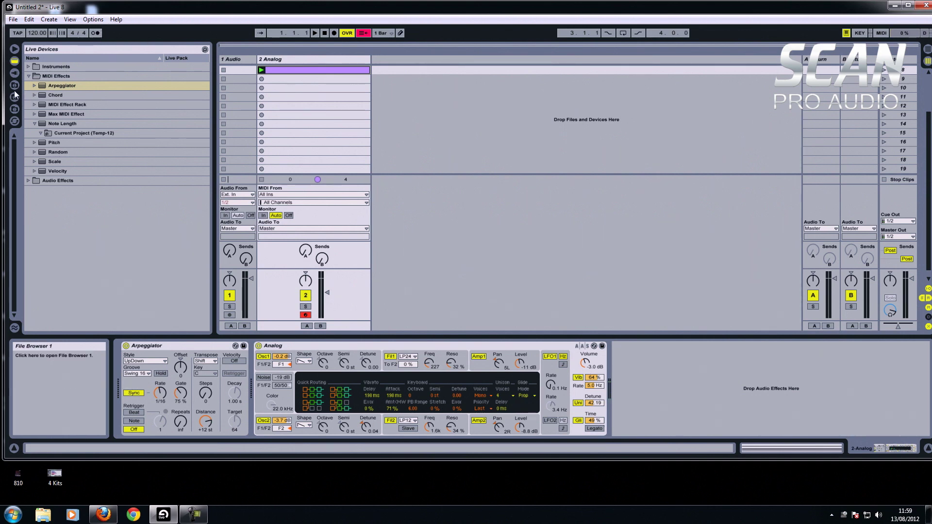
click(15, 110)
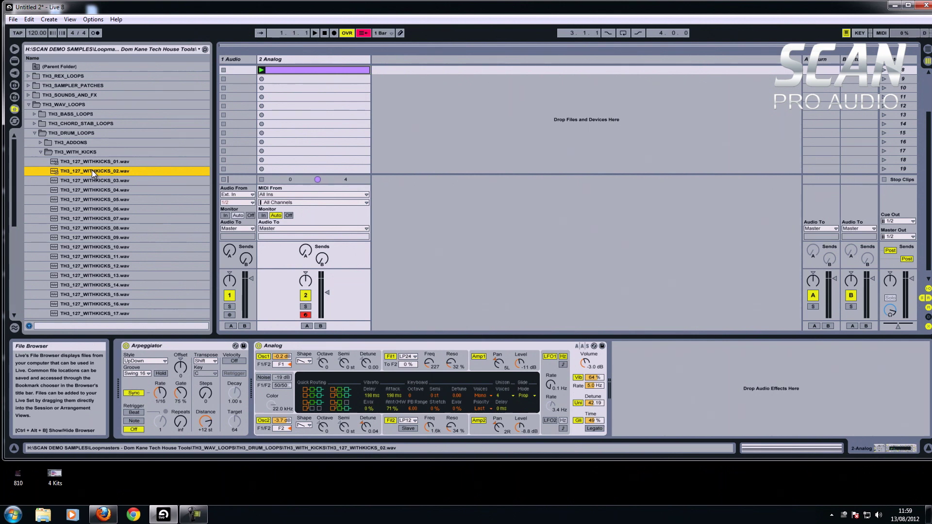
click(262, 69)
click(118, 169)
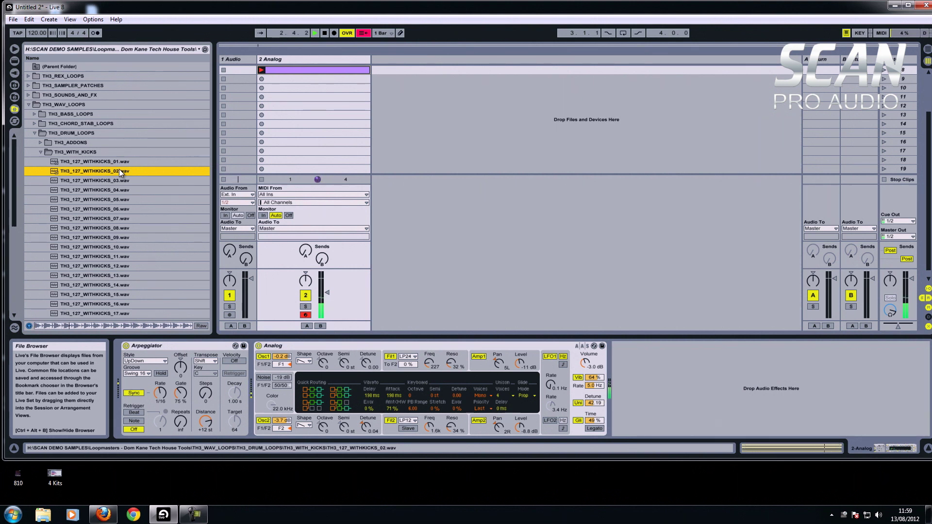
click(290, 57)
click(161, 391)
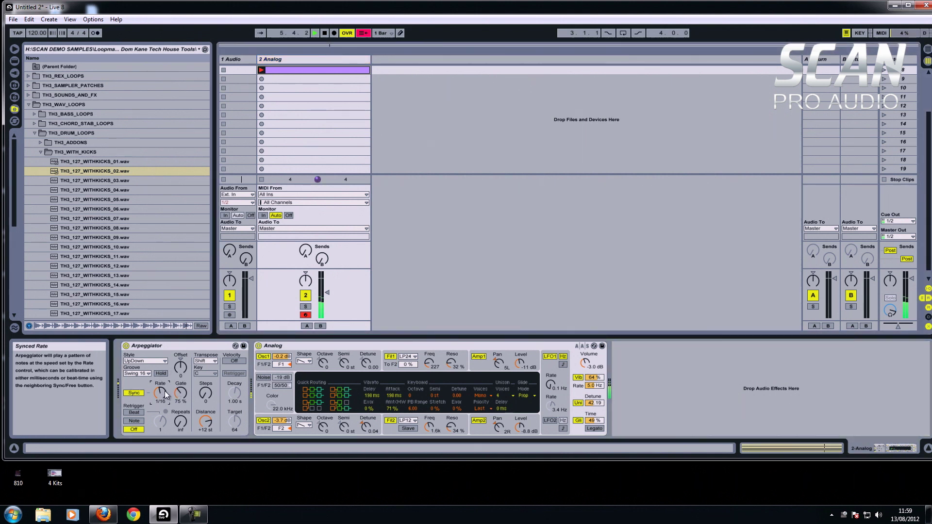
- Lower the Arpeggiator Gate to about 46 % and switch the groove to Straight
click(179, 393)
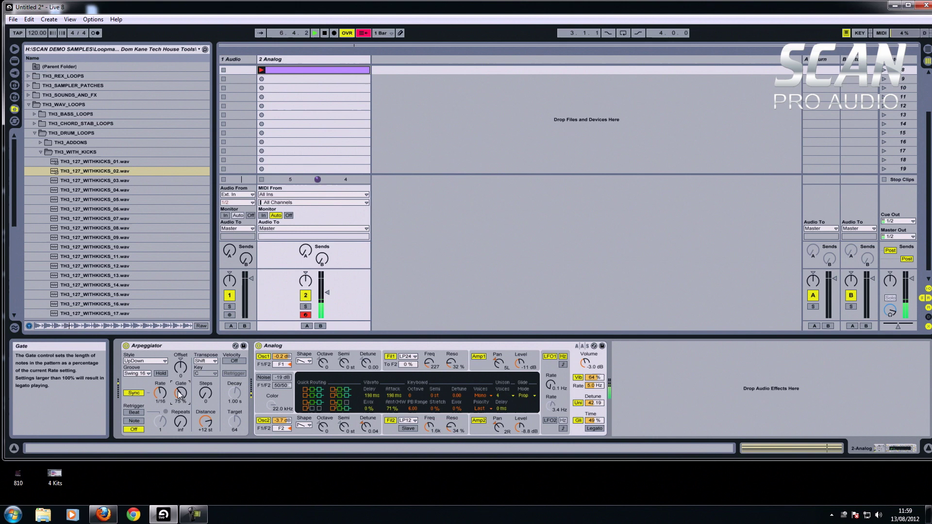
drag(179, 394, 179, 395)
click(146, 373)
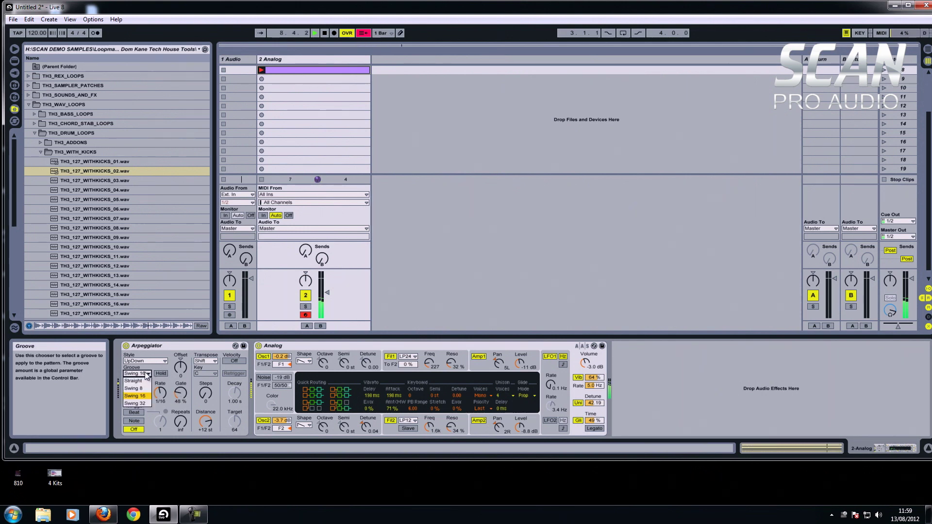
click(134, 381)
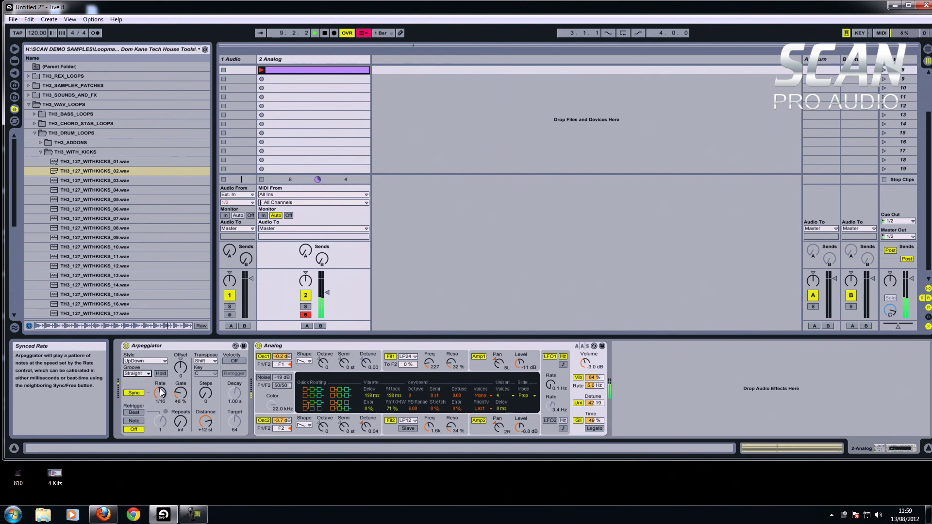
- Keep the UpDown style, raise track 2's volume and set the rate to 1/16
click(161, 362)
click(328, 294)
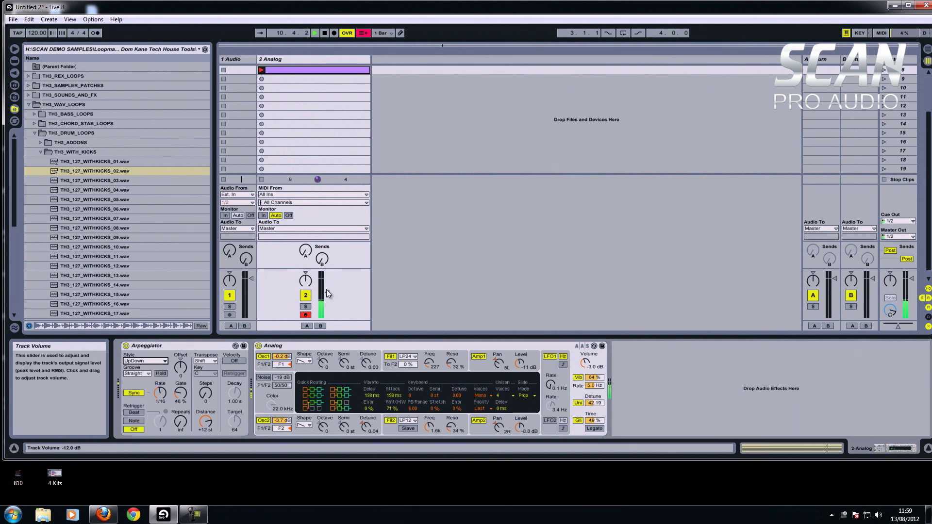
drag(326, 293, 326, 288)
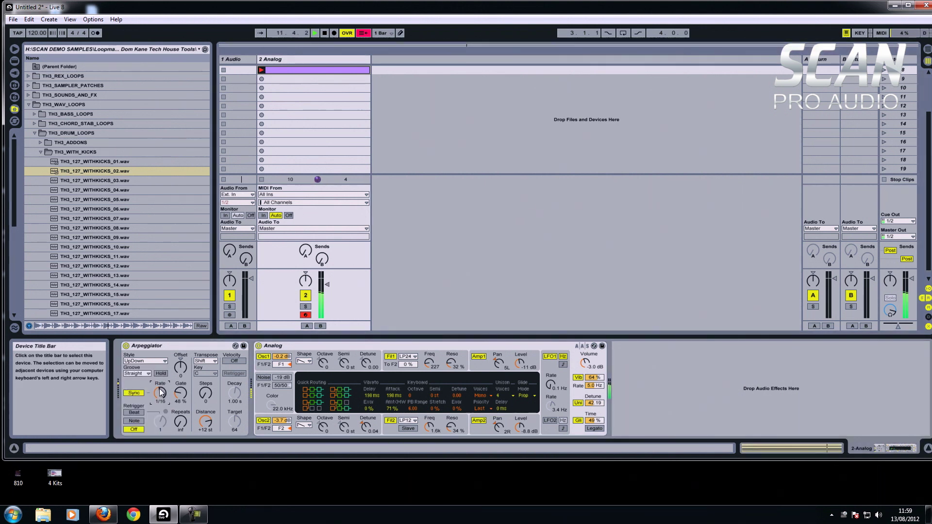
drag(160, 392, 161, 390)
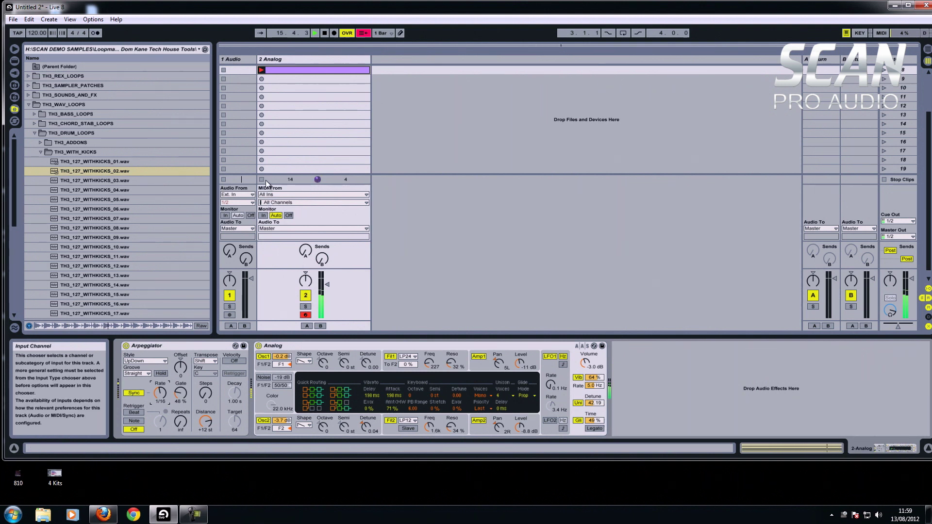
- Stop playback, launch the chord clip and view its notes, then return to the synth devices
key(space)
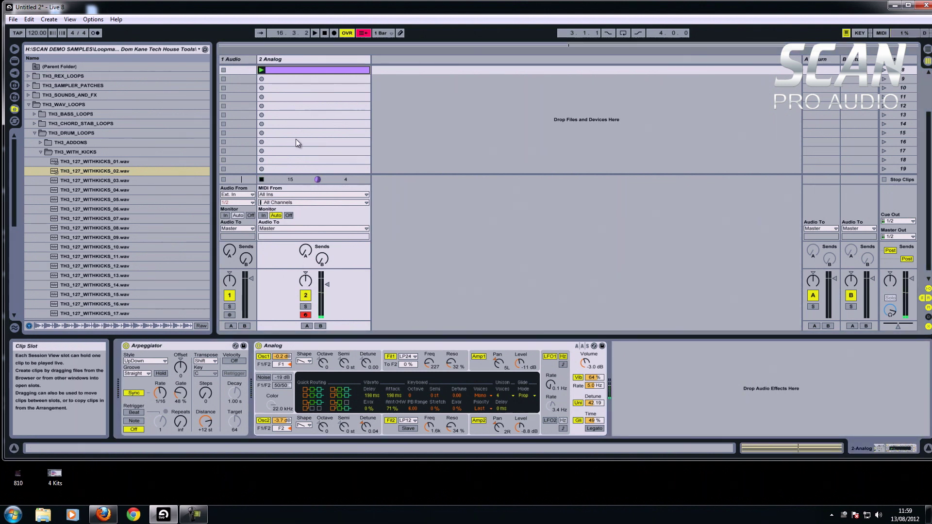
click(206, 393)
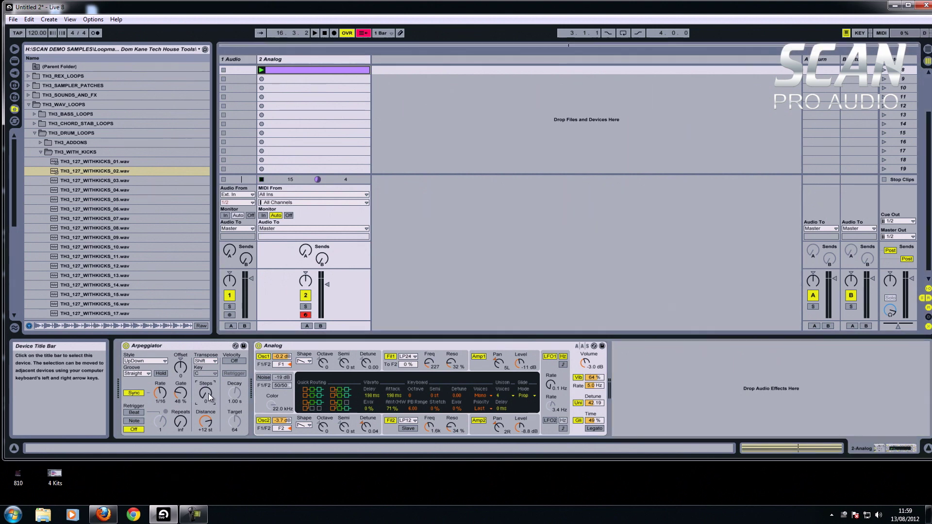
click(262, 179)
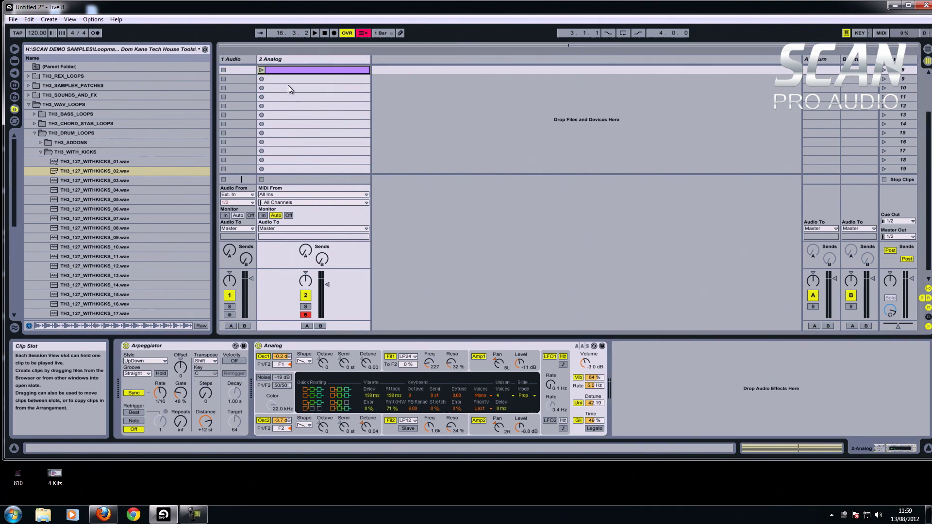
click(261, 70)
double_click(294, 72)
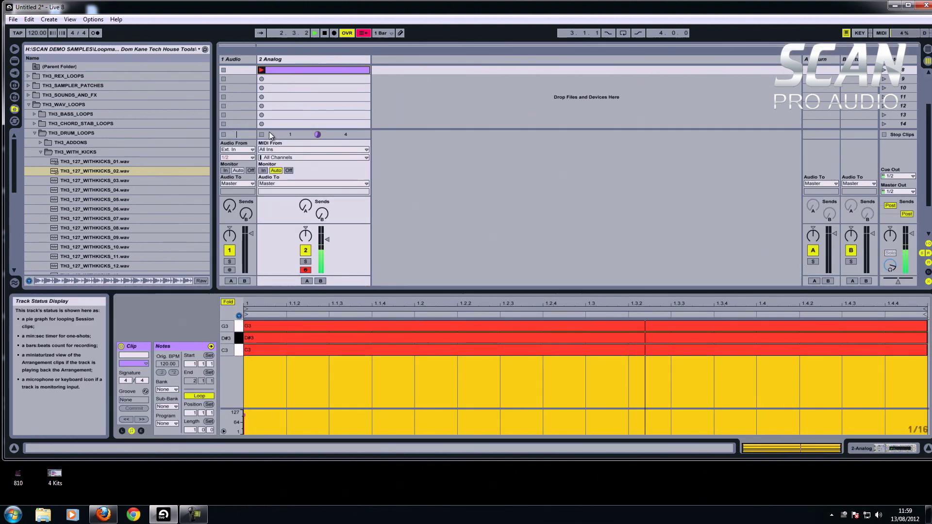
click(260, 133)
click(287, 59)
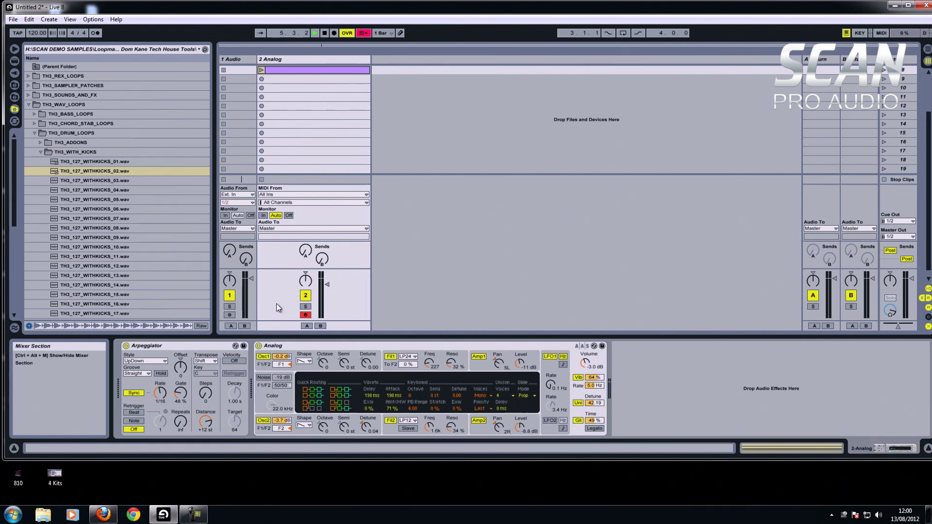
- Relaunch the C-minor chord clip and raise the Arpeggiator gate to 78%
click(262, 70)
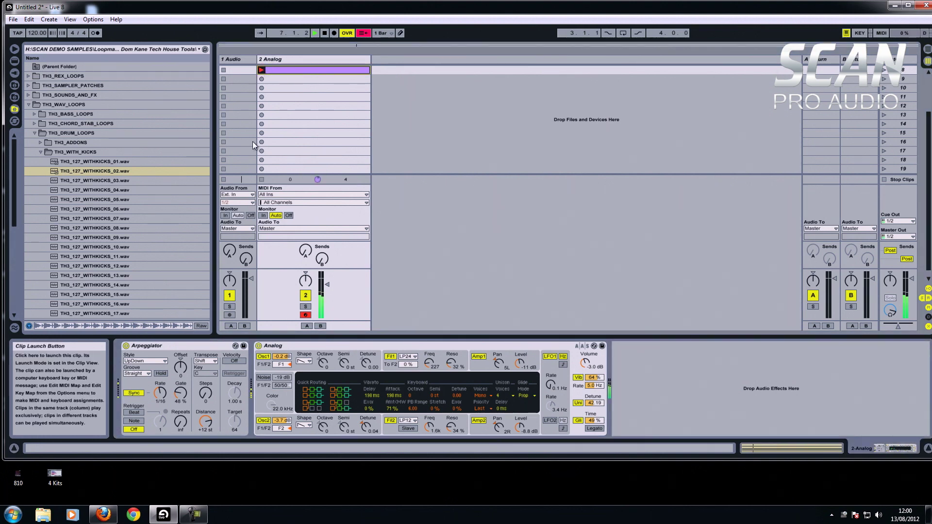
click(181, 395)
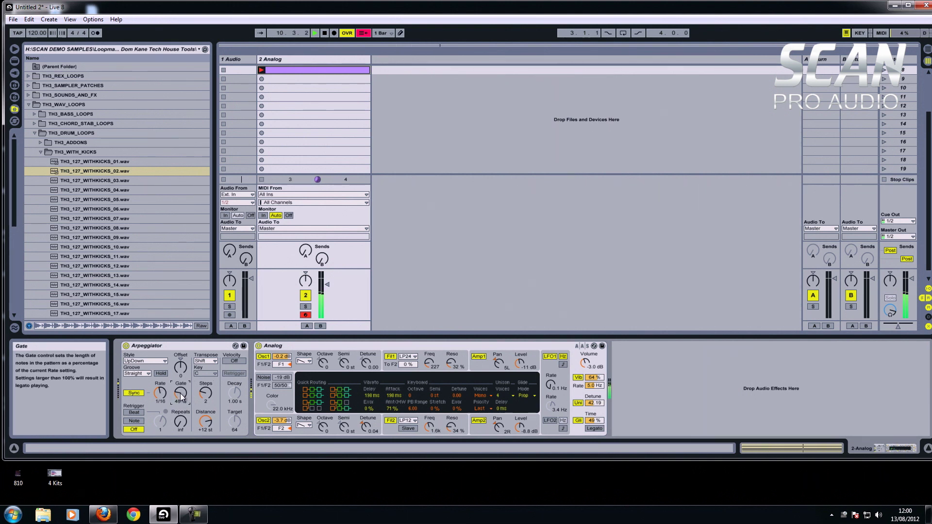
scroll(180, 395, down, 10)
scroll(180, 395, up, 12)
scroll(181, 396, up, 1)
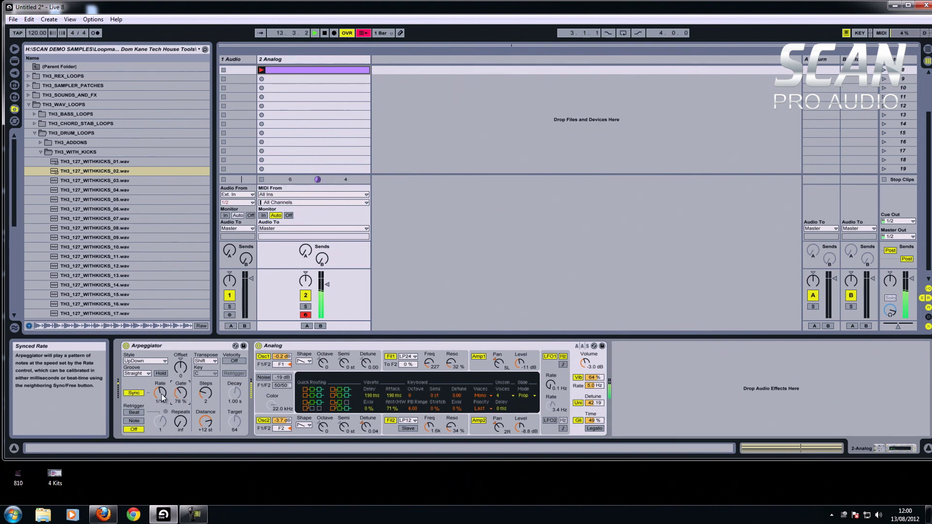
click(131, 171)
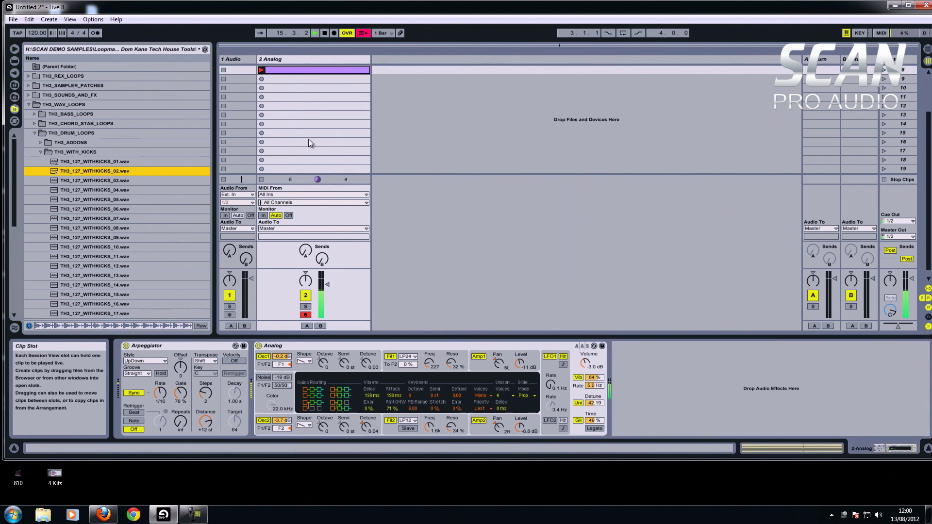
- Audition the Up arpeggio style, then switch the style back to UpDown
click(150, 361)
click(146, 369)
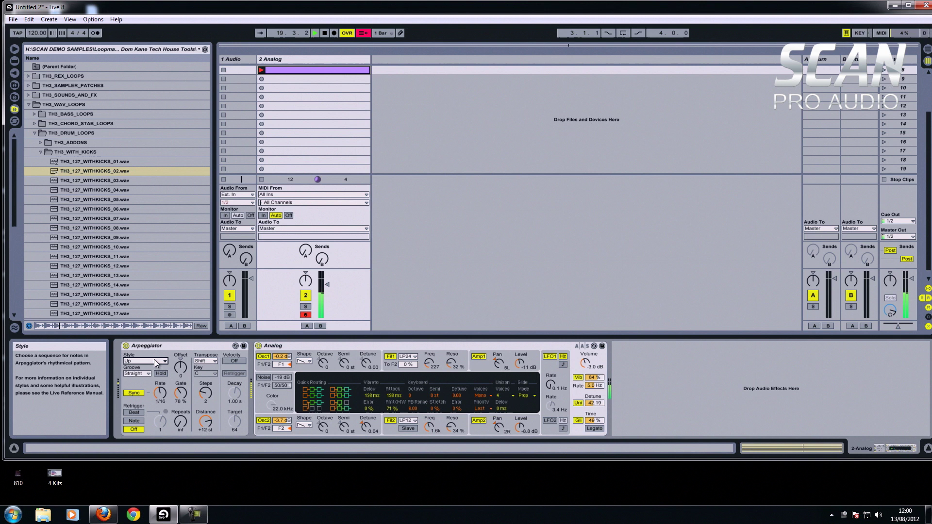
click(154, 359)
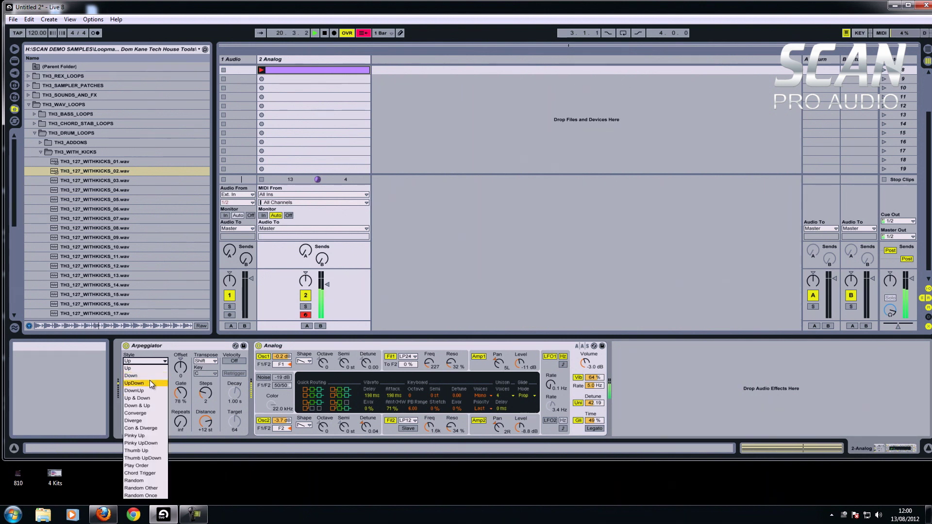
click(149, 381)
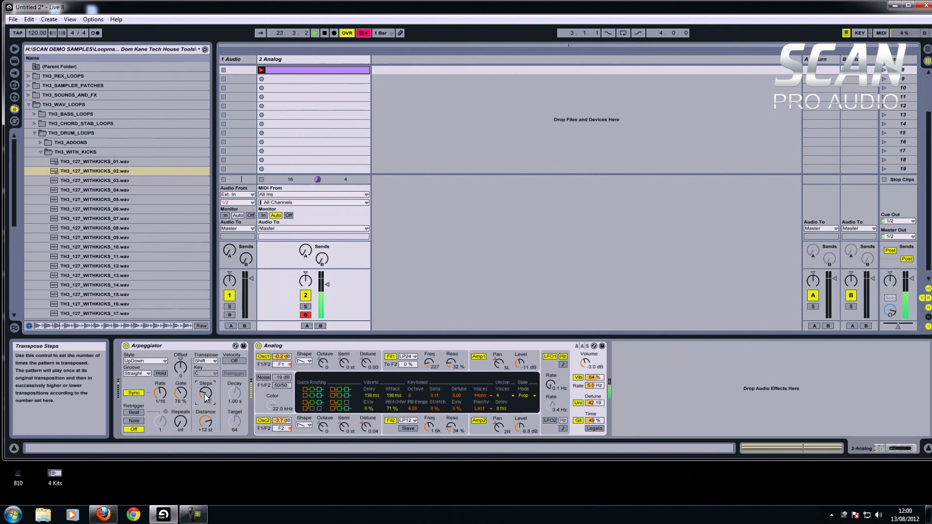
- Raise the Arpeggiator transpose steps slightly, turn them back down, and stop the synth track's clip
drag(206, 397, 209, 394)
drag(209, 394, 209, 407)
click(261, 180)
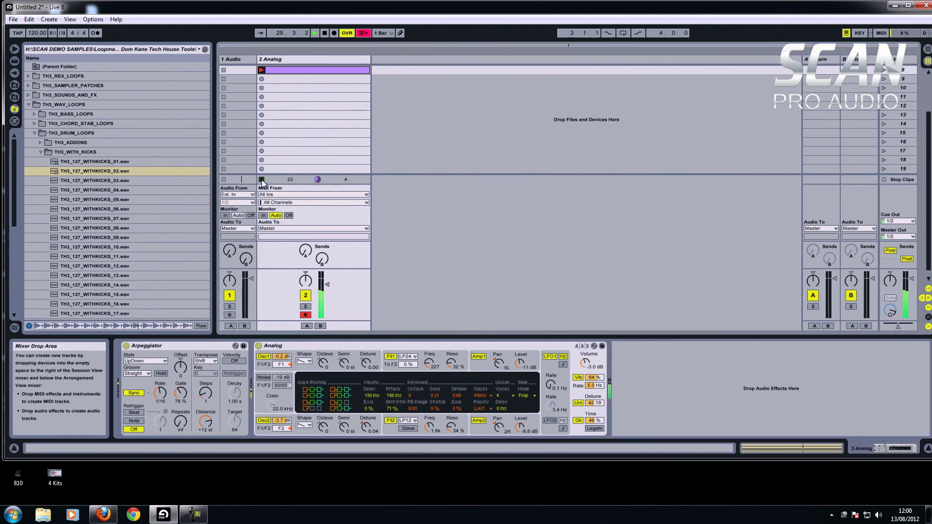
- Stop the transport, reset the song position to 1.1.1, and view the chord clip's notes
click(328, 34)
click(329, 34)
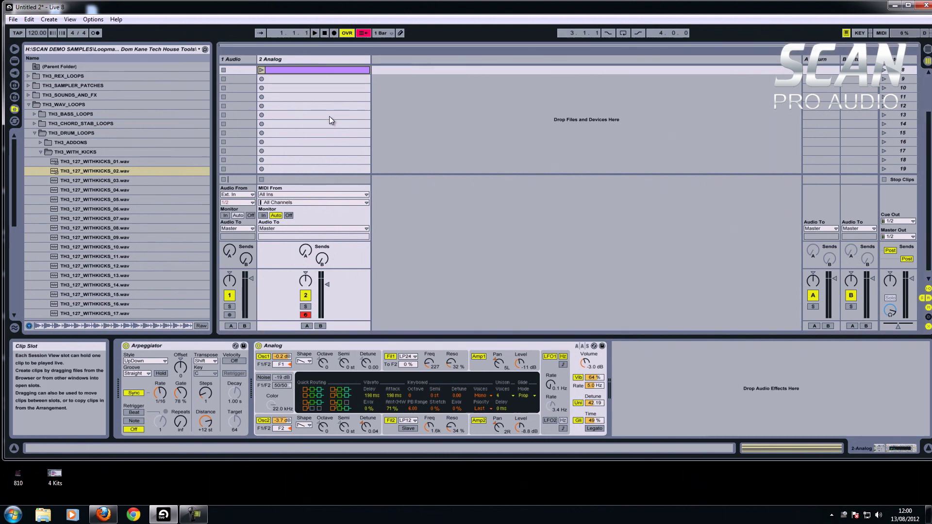
double_click(304, 71)
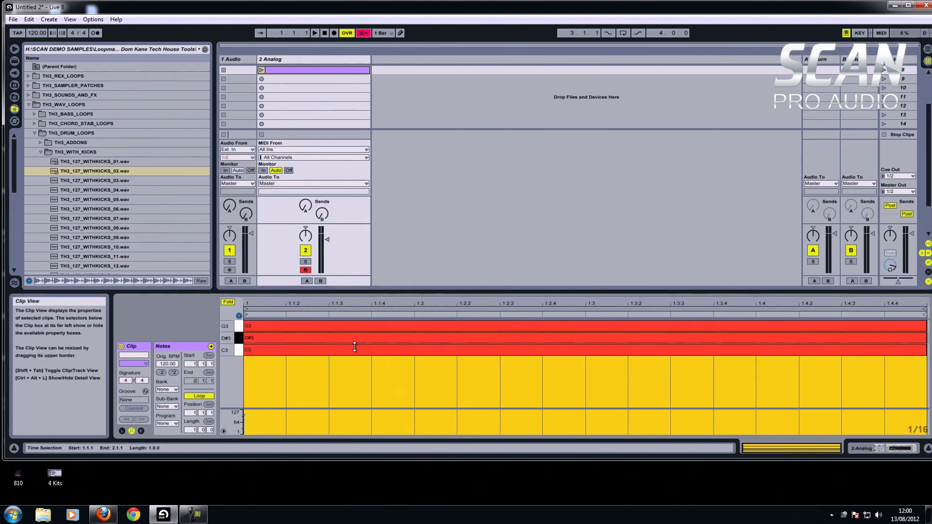
click(324, 33)
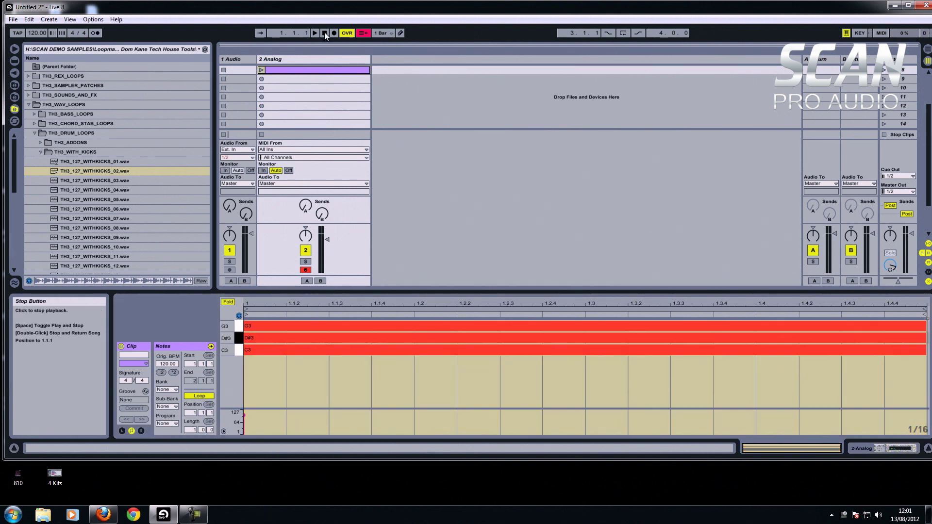
- Select the empty third slot, play a test note, and bring back the 2 Analog device chain
click(289, 87)
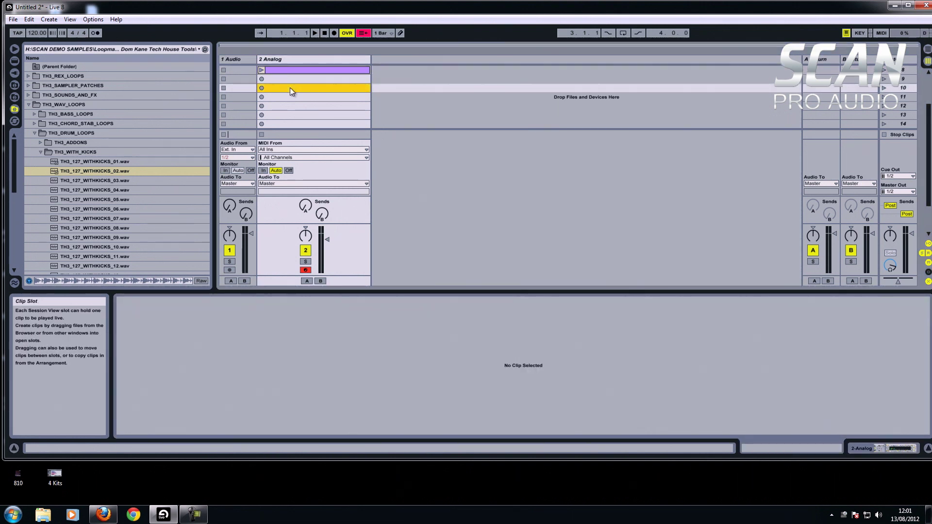
key(a)
click(295, 58)
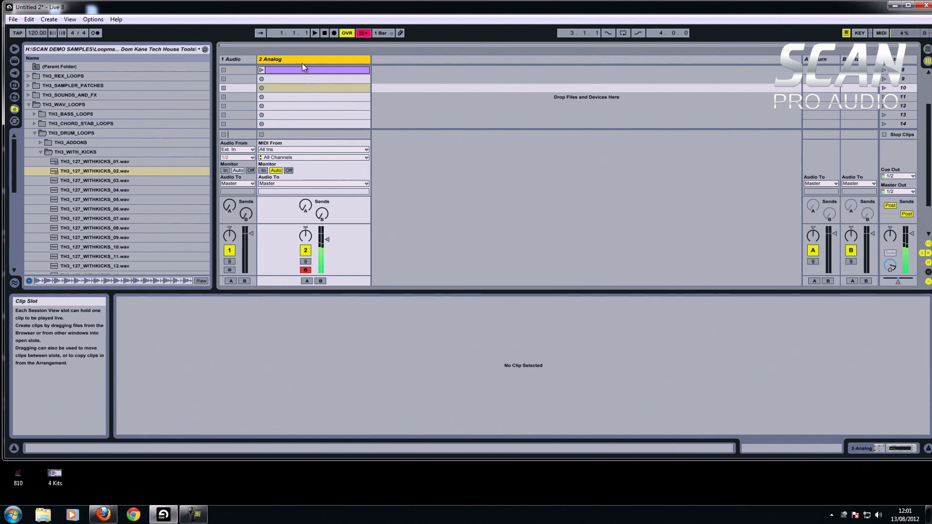
double_click(307, 57)
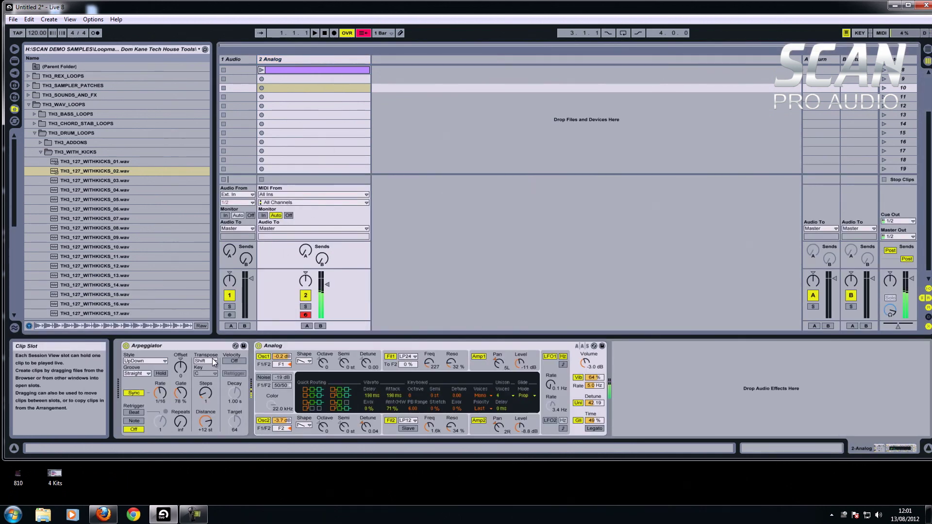
- Switch the Arpeggiator style to DownUp, nudge the rate knob, and select the gate knob
click(161, 360)
click(152, 389)
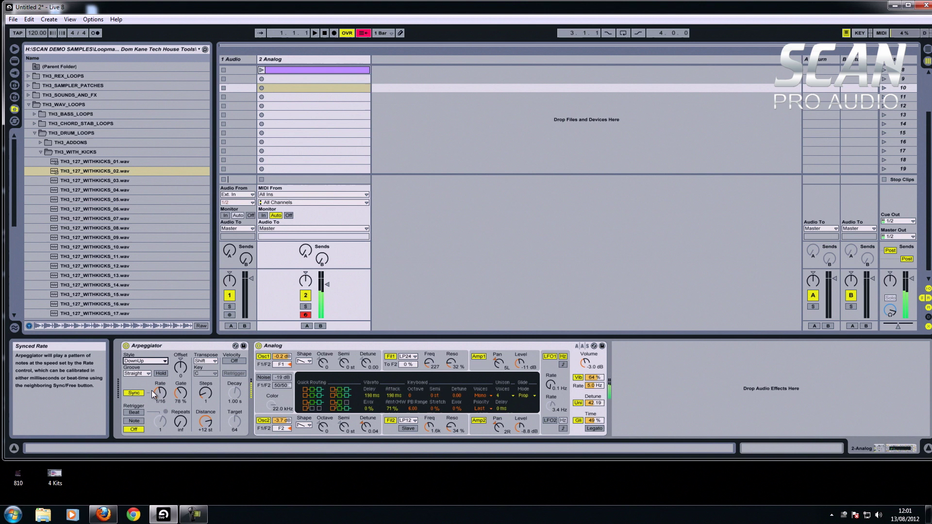
drag(157, 391, 162, 394)
click(176, 395)
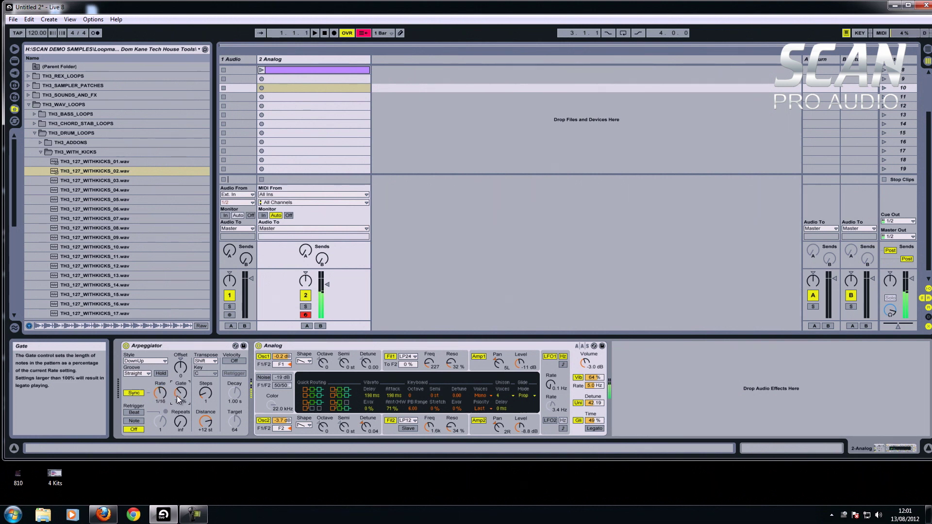